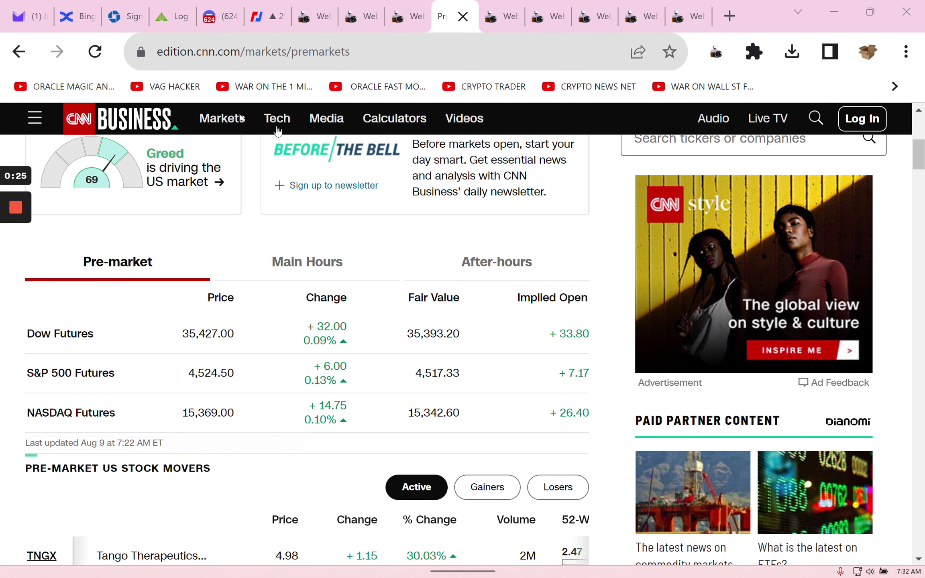
- Bring up the BingX My Assets overview (11,352.22 USDT total) and scroll through it
left_click(75, 28)
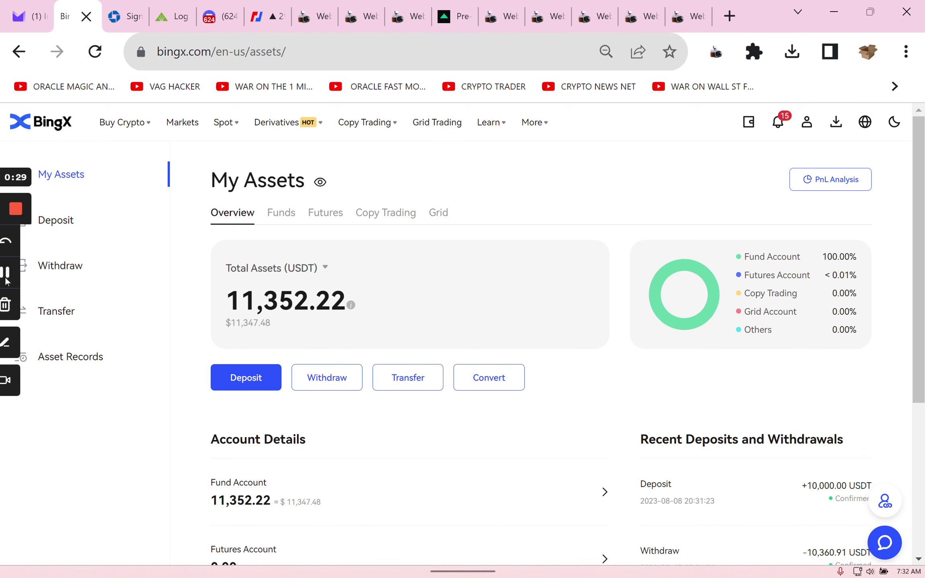
scroll(466, 443, "down", 1)
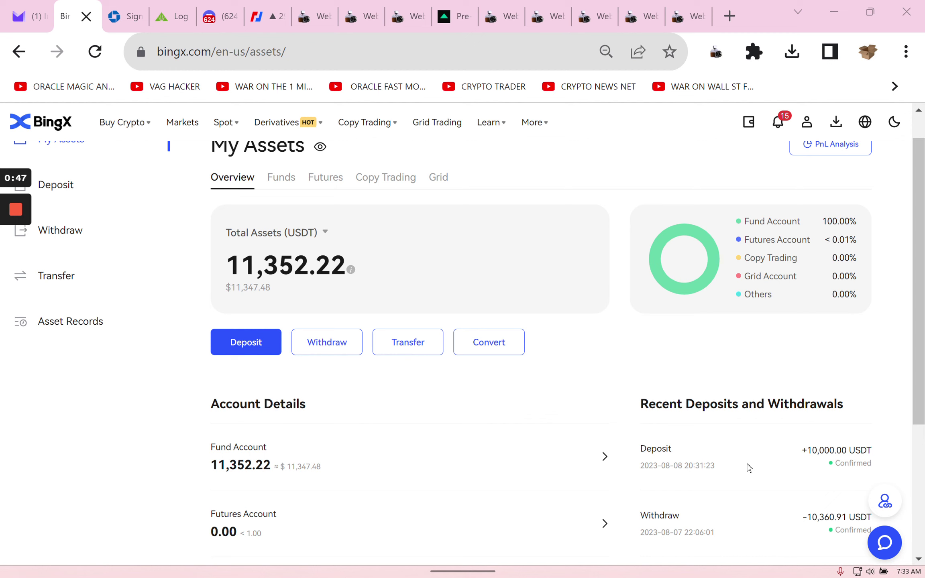
mouse_move(16, 274)
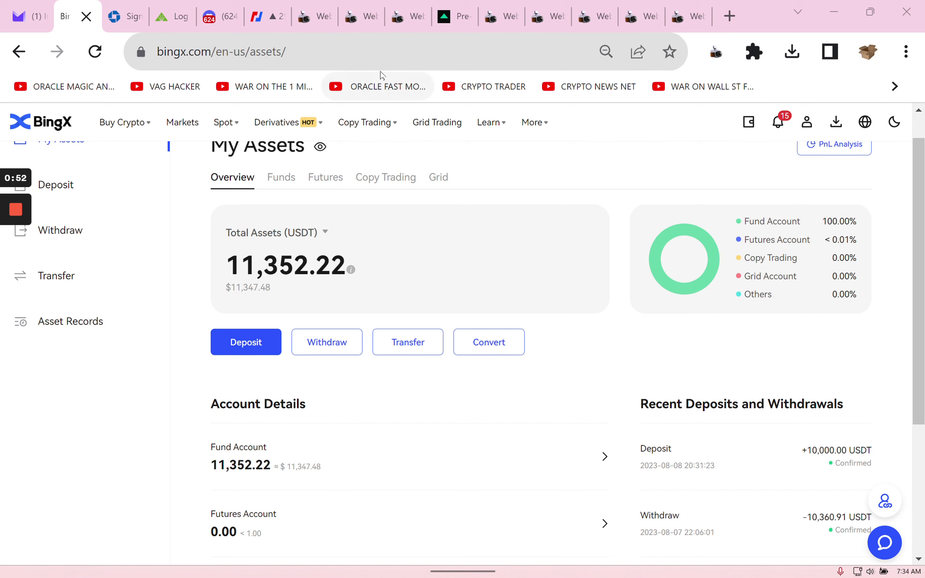
mouse_move(303, 141)
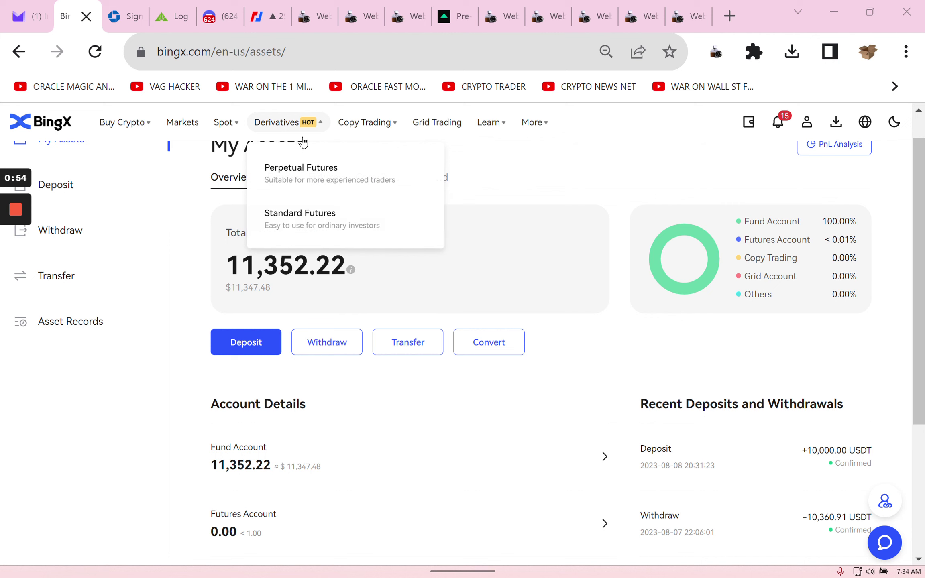
- Open the BTC/USDT Standard Futures page, pan its chart, and bring up the pair list
left_click(300, 220)
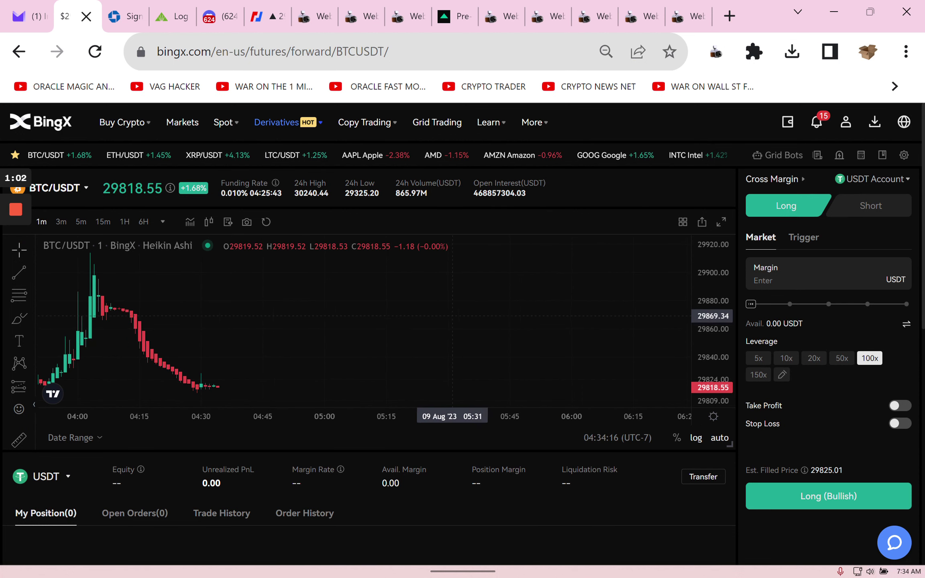
left_click_drag(452, 321, 325, 321)
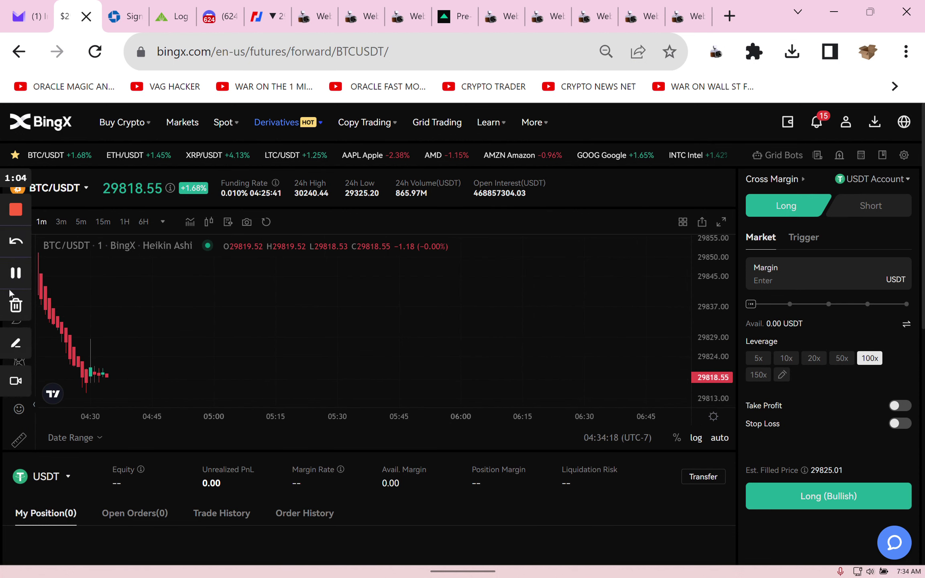
left_click(80, 188)
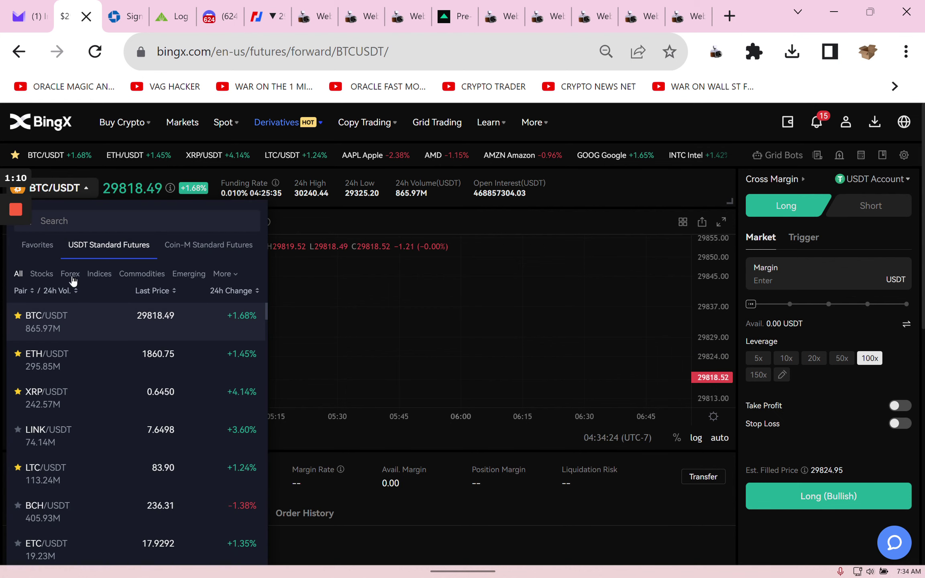
- Browse the Indices and Stocks futures lists, ending on index contracts like NASDAQ and DOW
left_click(97, 274)
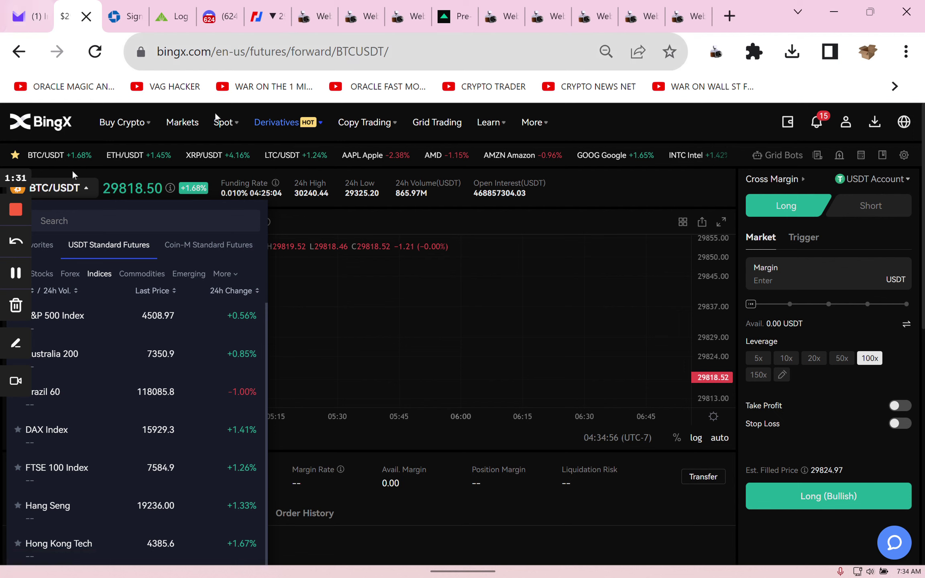
left_click(16, 275)
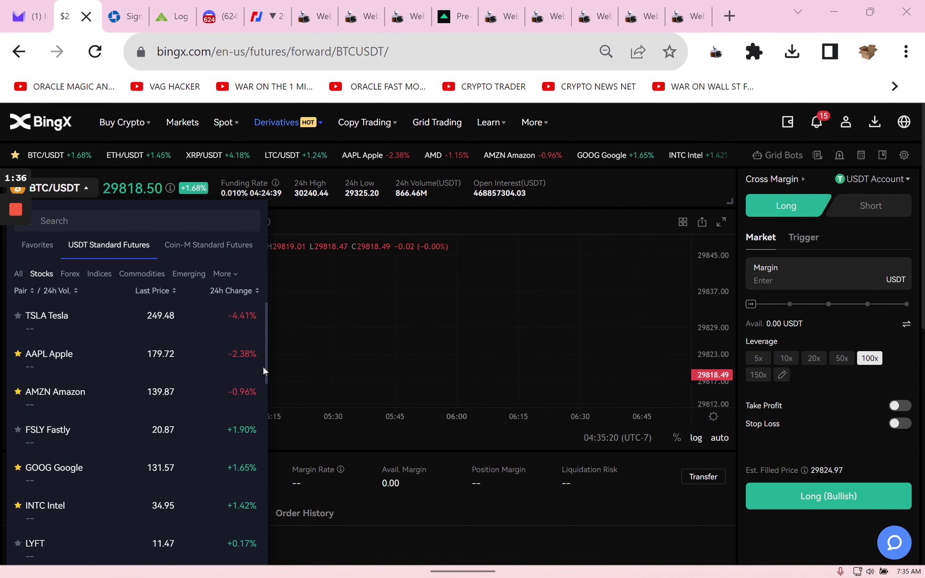
scroll(236, 390, "down", 4)
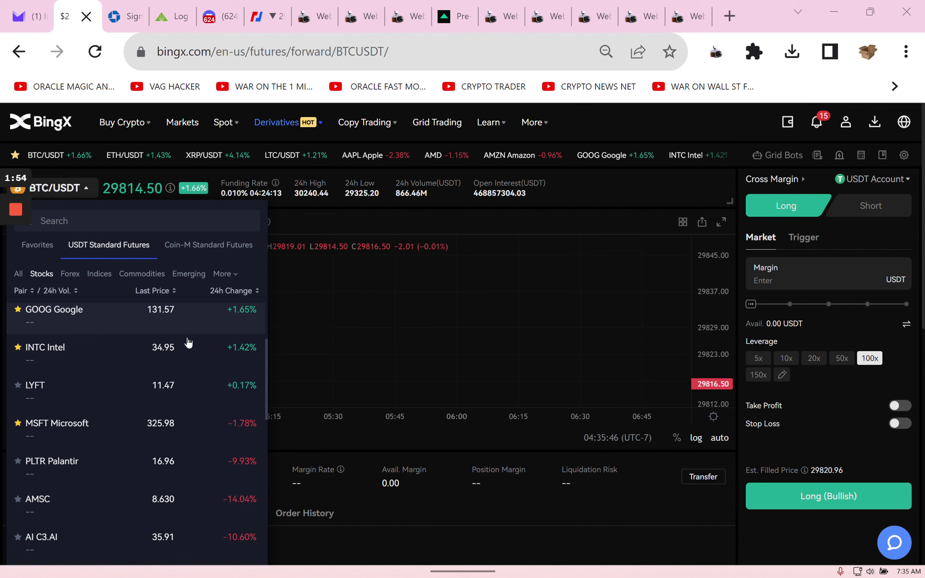
scroll(174, 362, "down", 8)
scroll(173, 361, "down", 4)
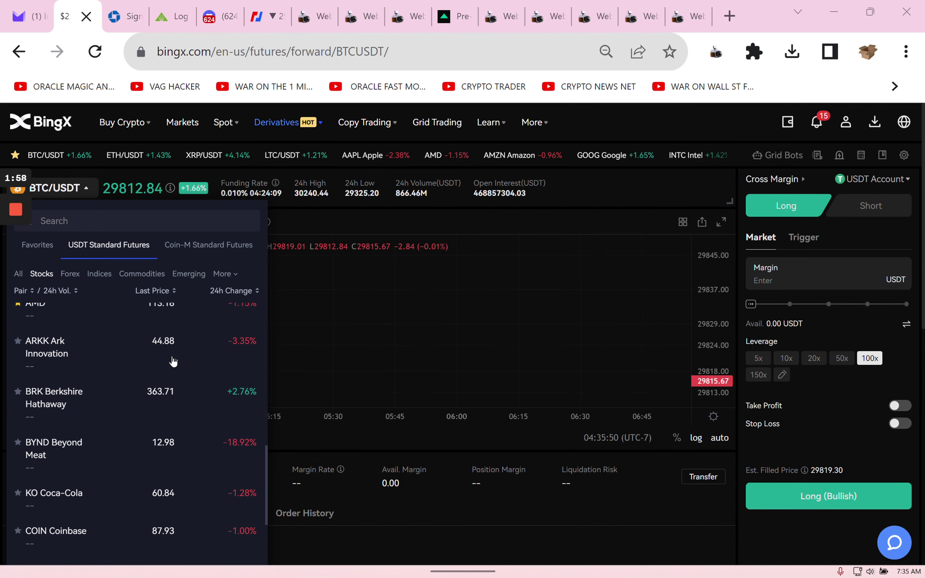
left_click(96, 282)
scroll(111, 364, "down", 4)
scroll(109, 362, "down", 2)
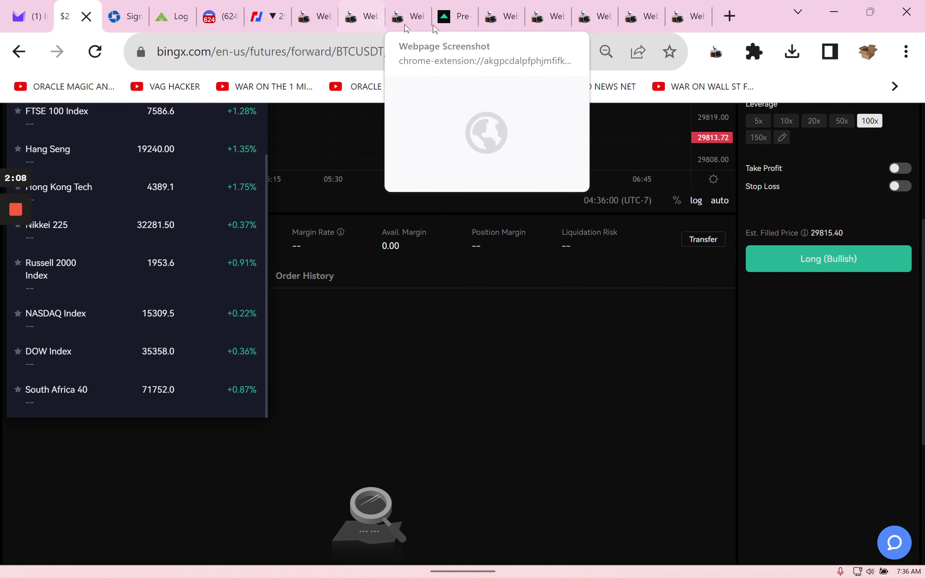
- Return to CNN's pre-market futures page, then view its saved full-page screenshot
left_click(454, 16)
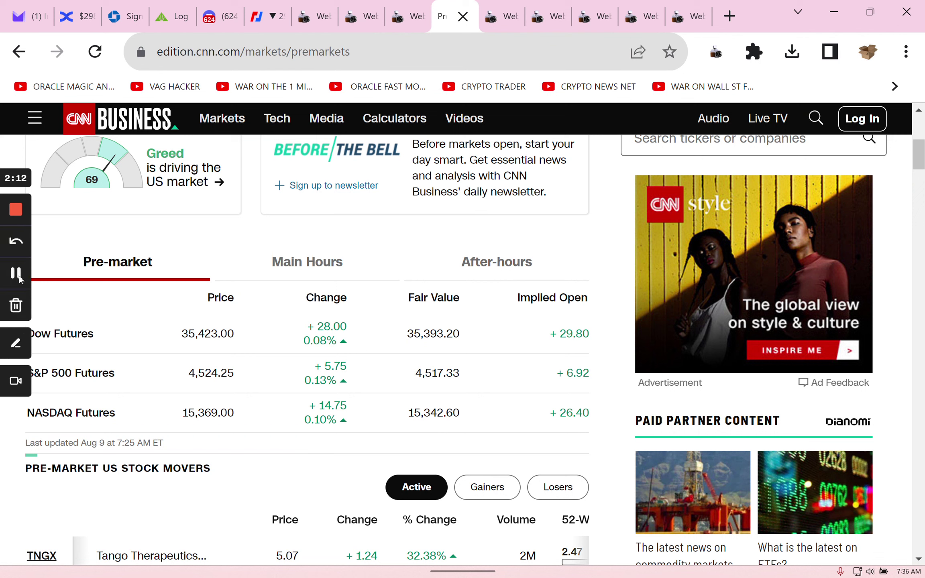
left_click(16, 273)
left_click(16, 273)
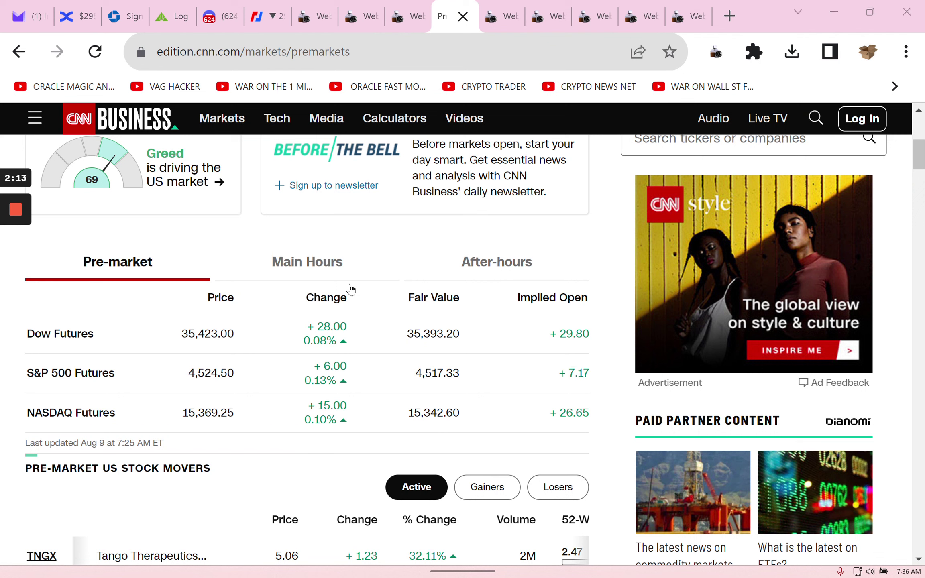
mouse_move(686, 16)
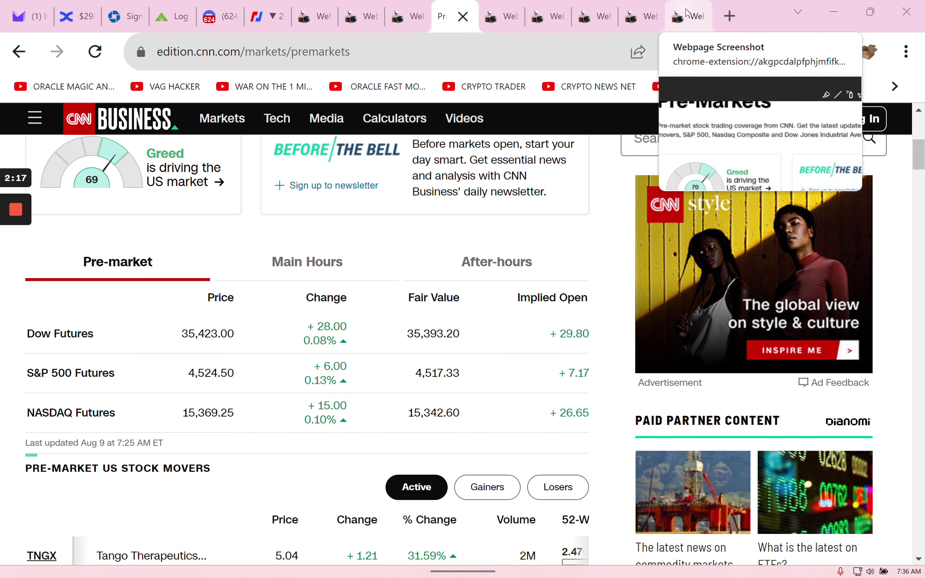
left_click(686, 15)
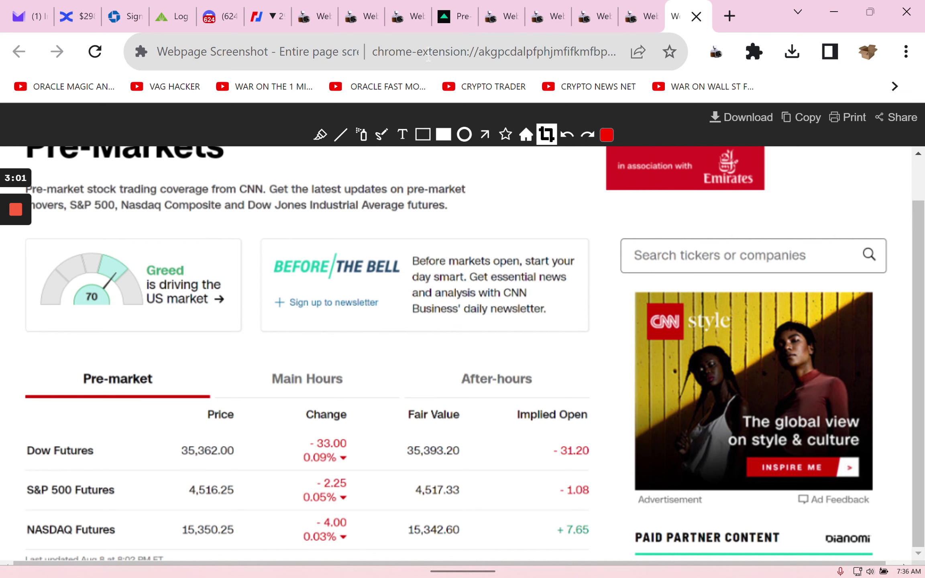
- Check the live CNN pre-market page, then browse the saved pre-market futures screenshots
left_click(454, 16)
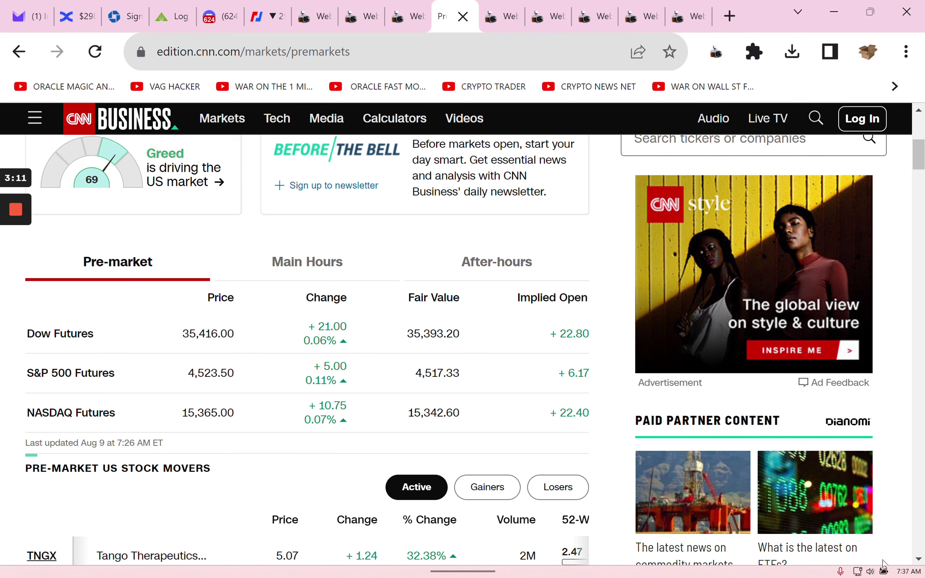
mouse_move(896, 574)
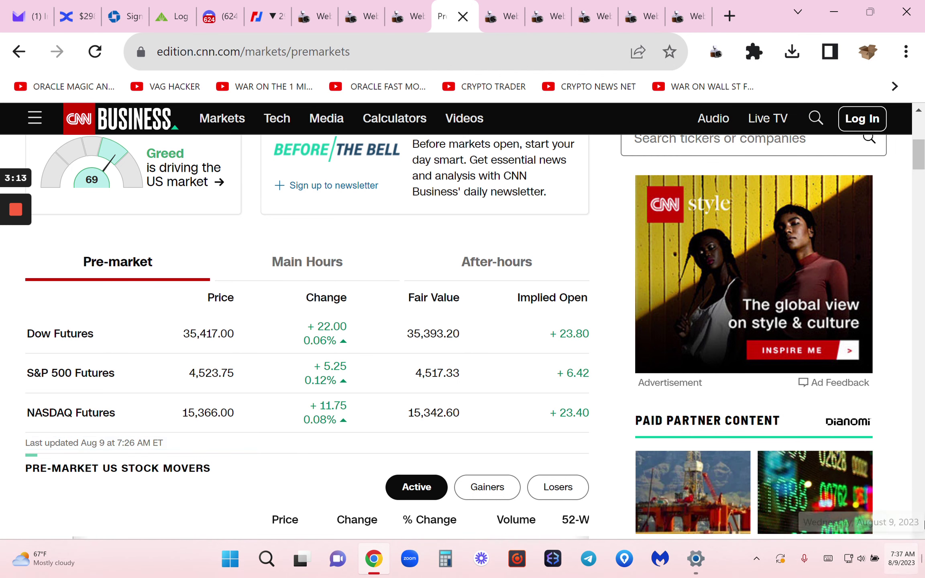
left_click(679, 23)
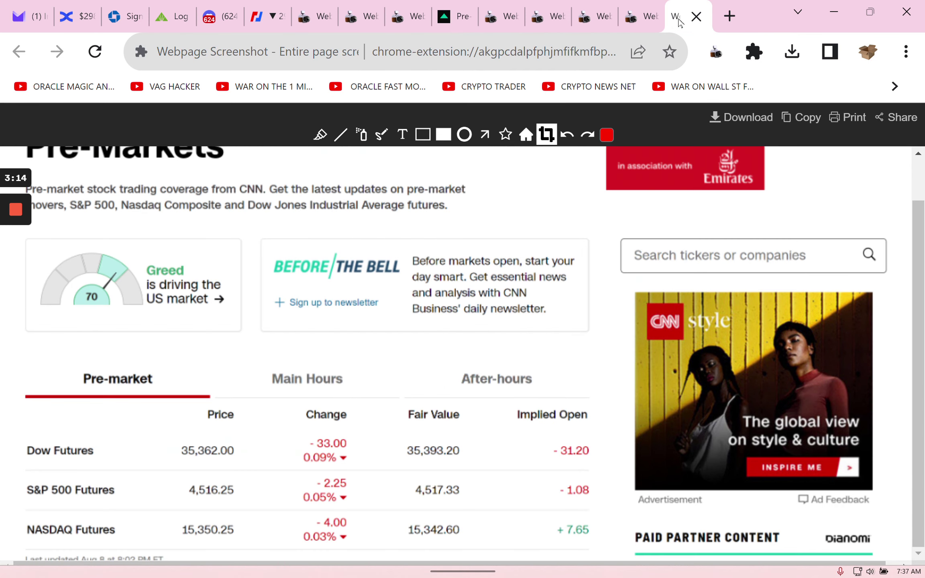
left_click(637, 14)
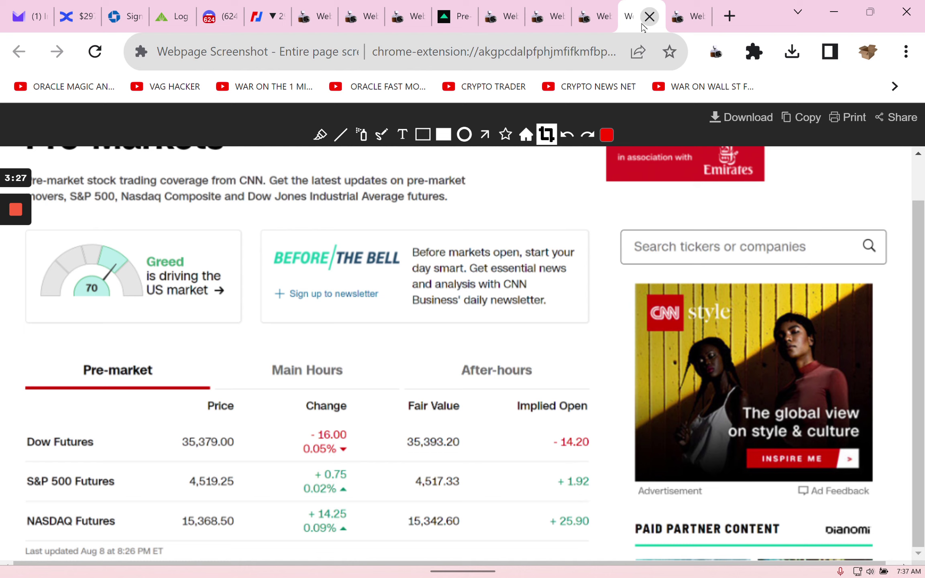
left_click(586, 21)
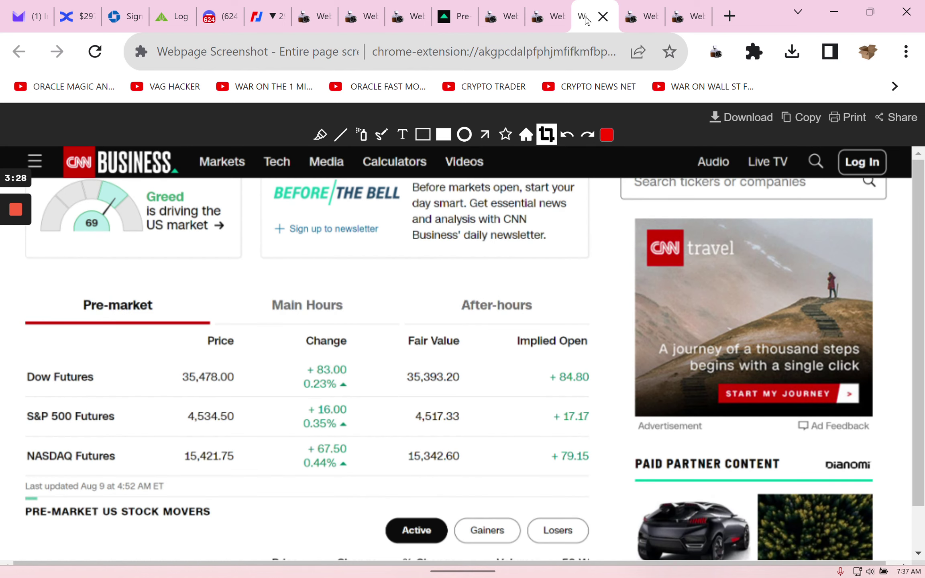
left_click(542, 22)
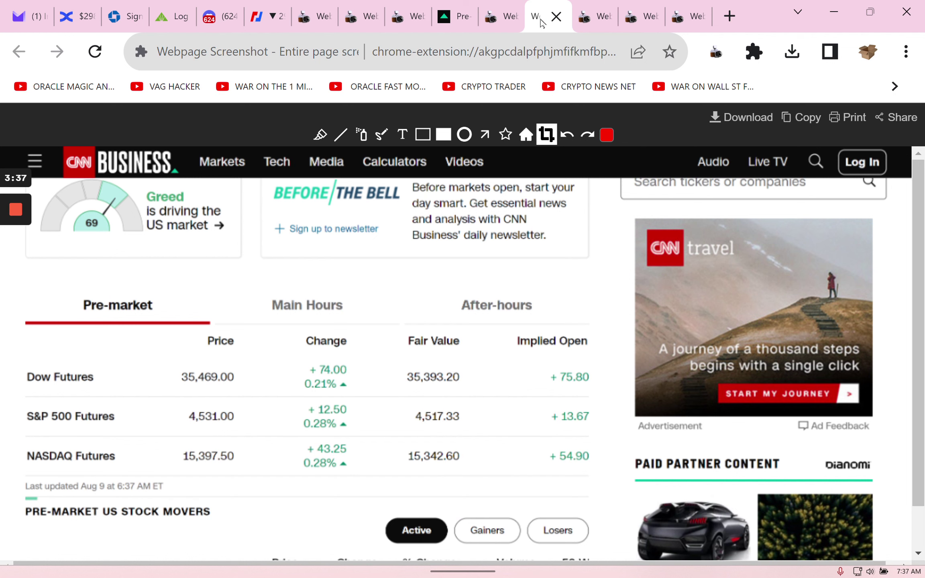
- Compare the 7:15 AM, 4:52 AM and 6:37 AM futures captures, then return to live CNN
key("ctrl+shift+Tab")
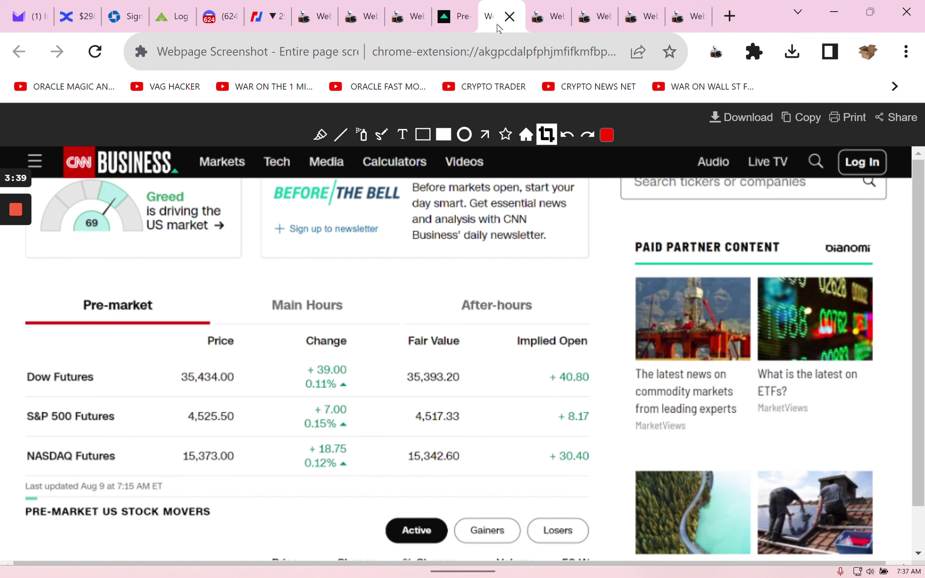
key("ctrl+Tab")
key("ctrl+Tab")
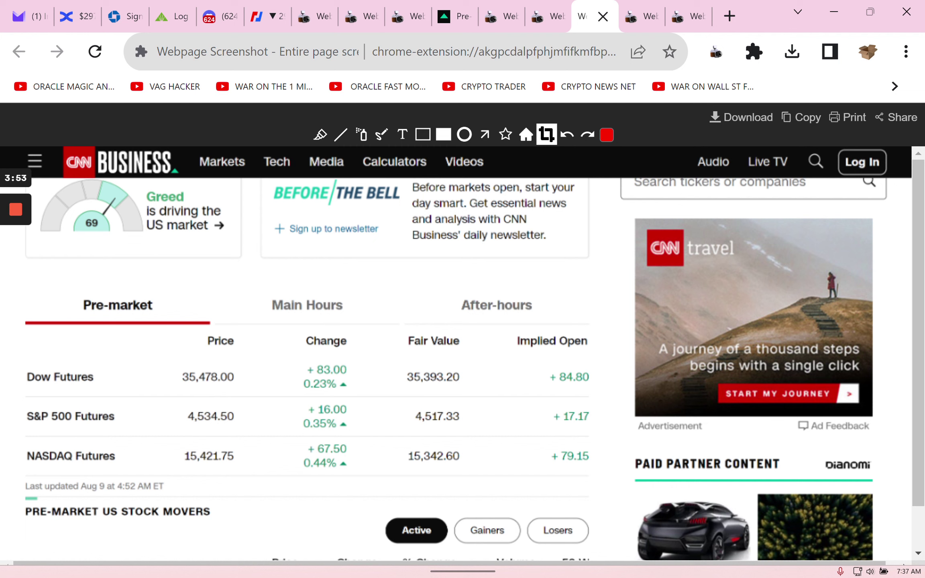
left_click(542, 16)
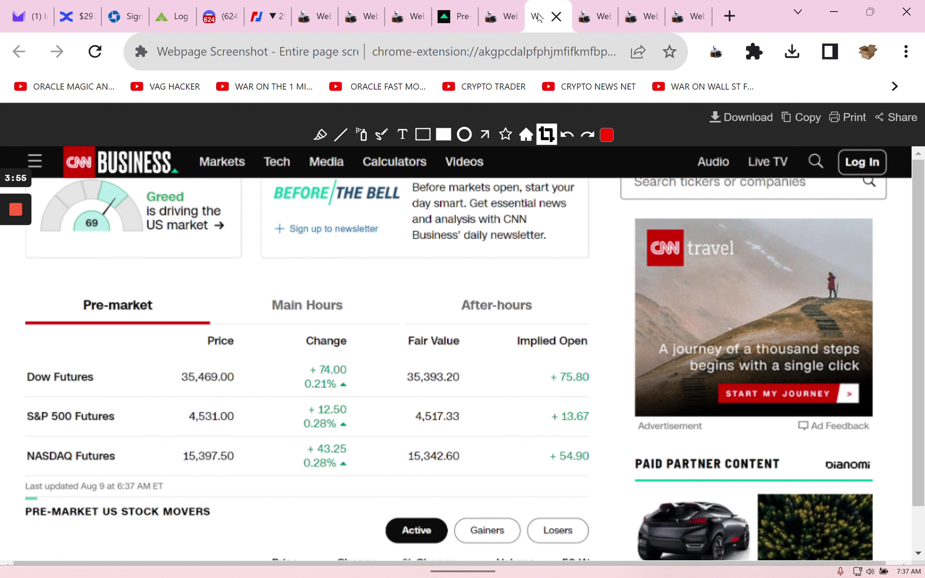
left_click(498, 16)
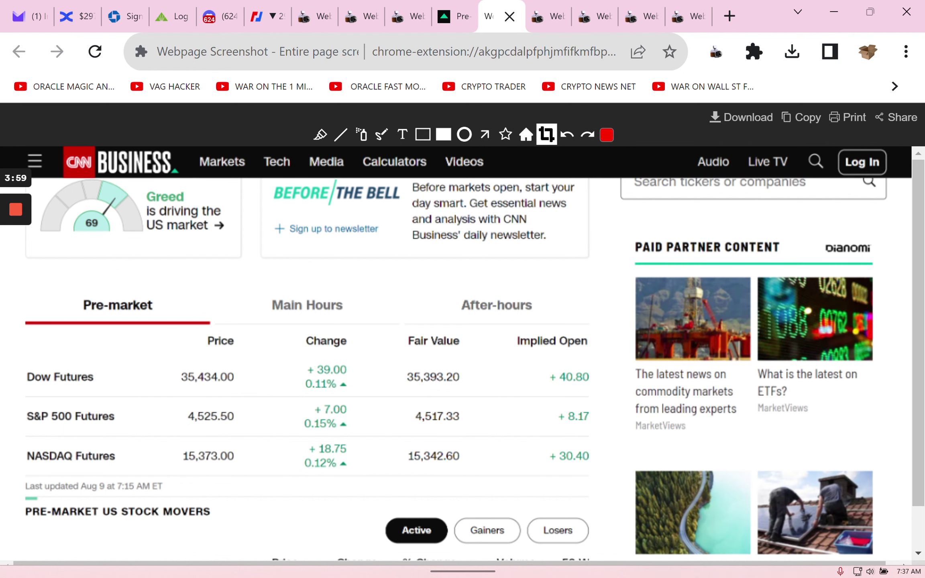
left_click(449, 16)
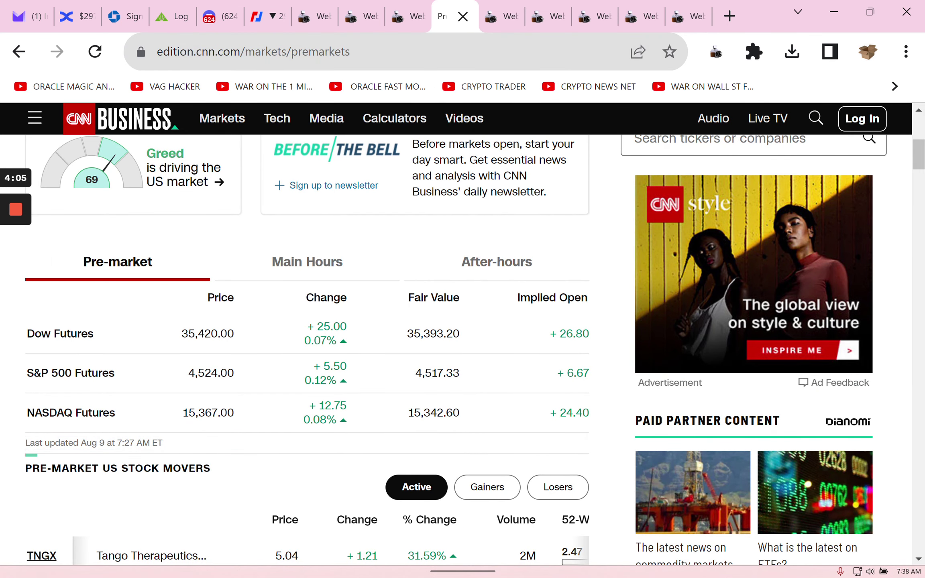
- Reload CNN Pre-Markets by searching 'cnn premarket' and scroll down to the futures table
left_click(365, 45)
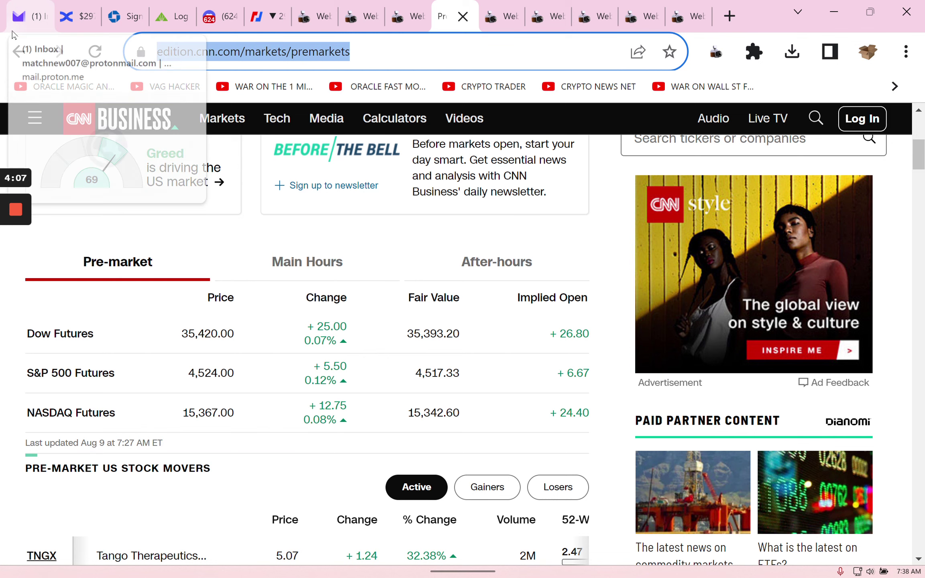
type("cnn pr")
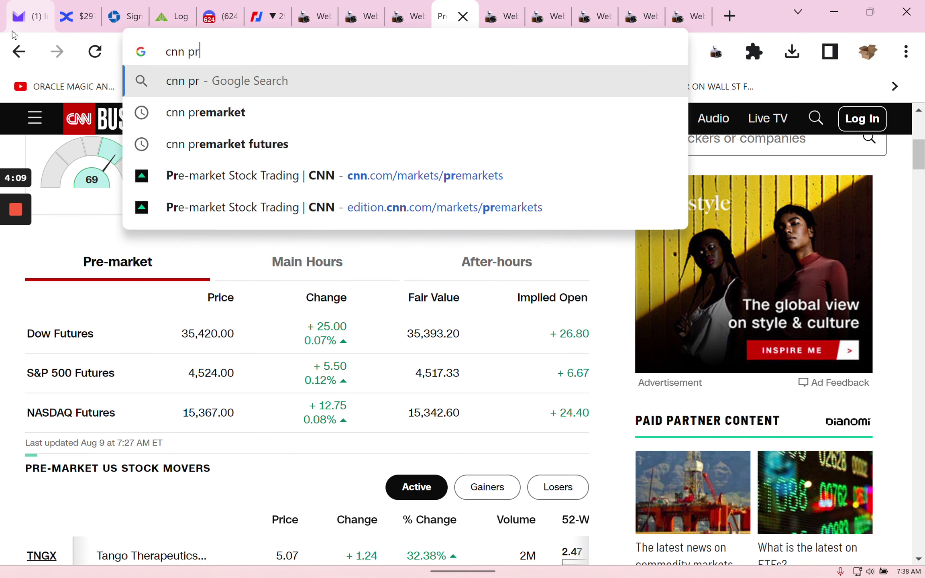
type("emarket")
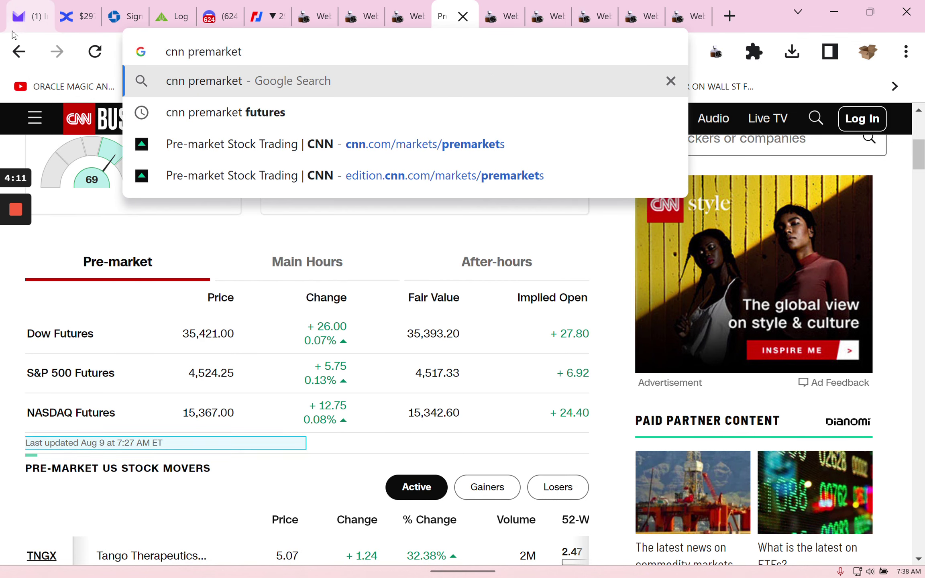
left_click(237, 152)
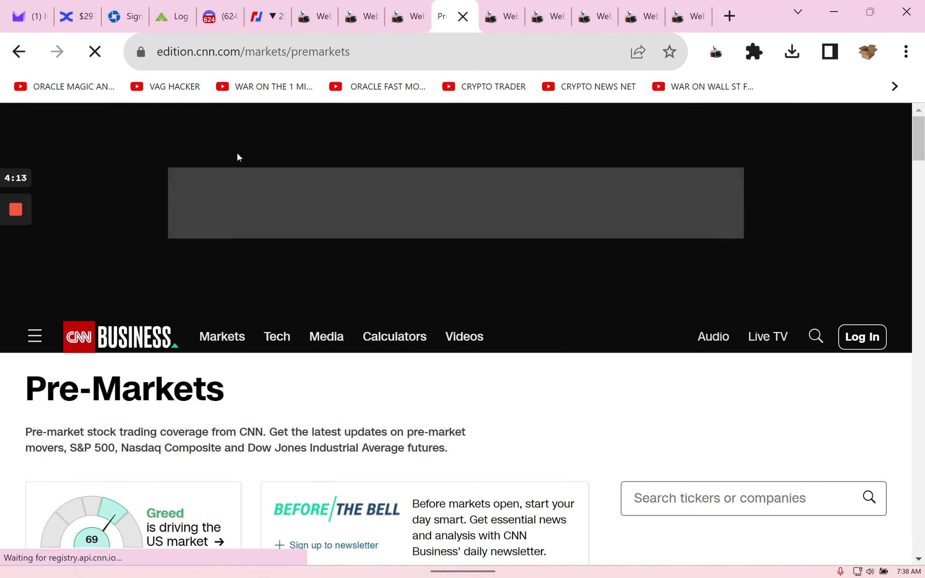
scroll(750, 462, "down", 6)
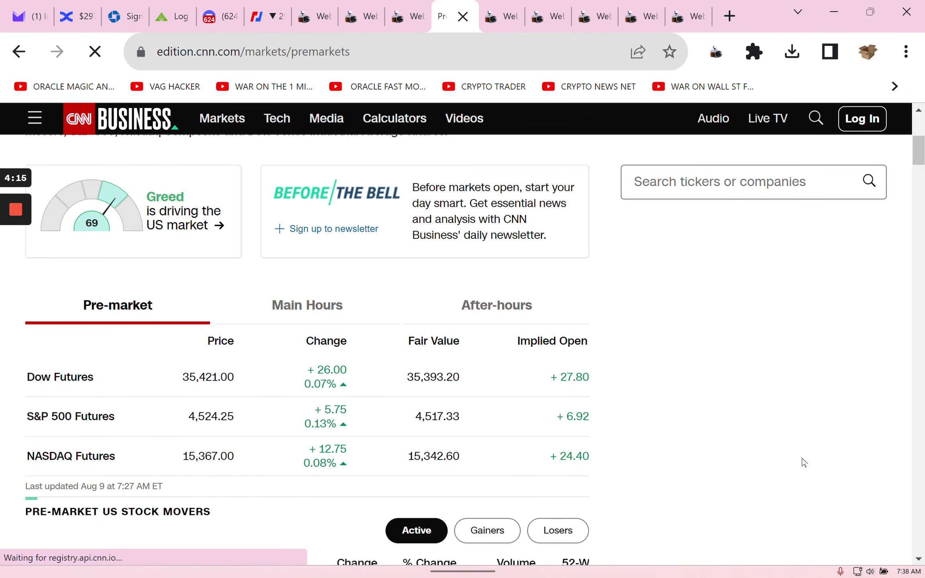
mouse_move(896, 566)
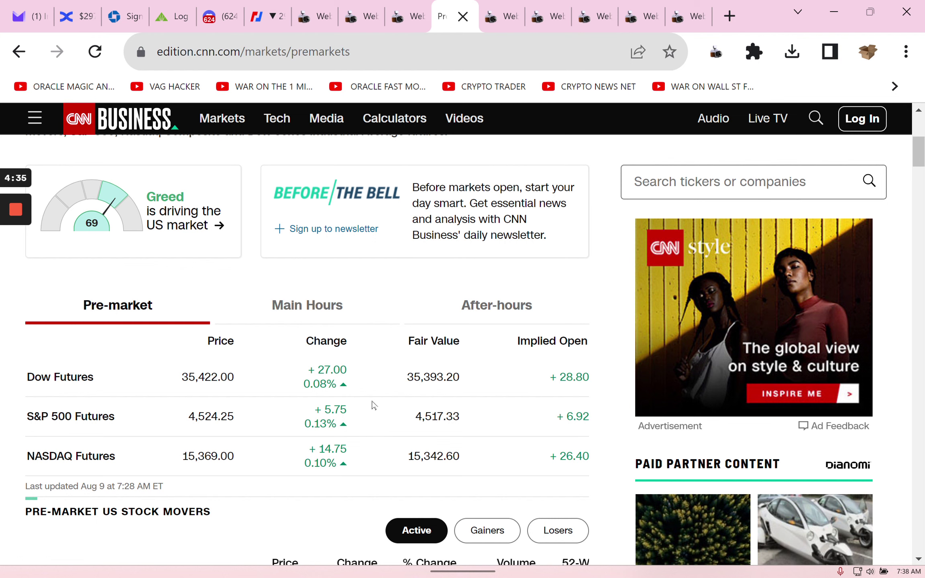
- Capture the full CNN page with Webpage Screenshot, then browse captures to the BingX positions one
left_click(716, 52)
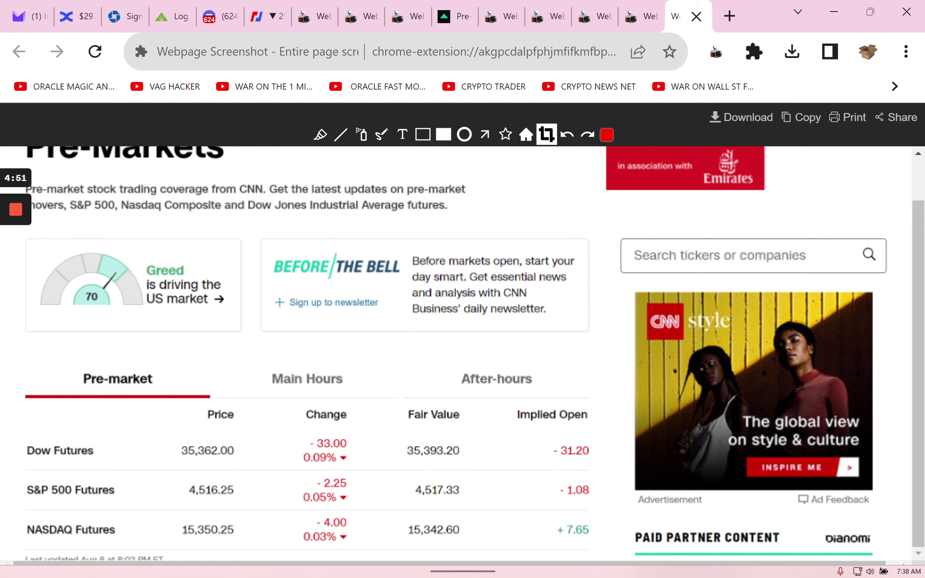
left_click(629, 23)
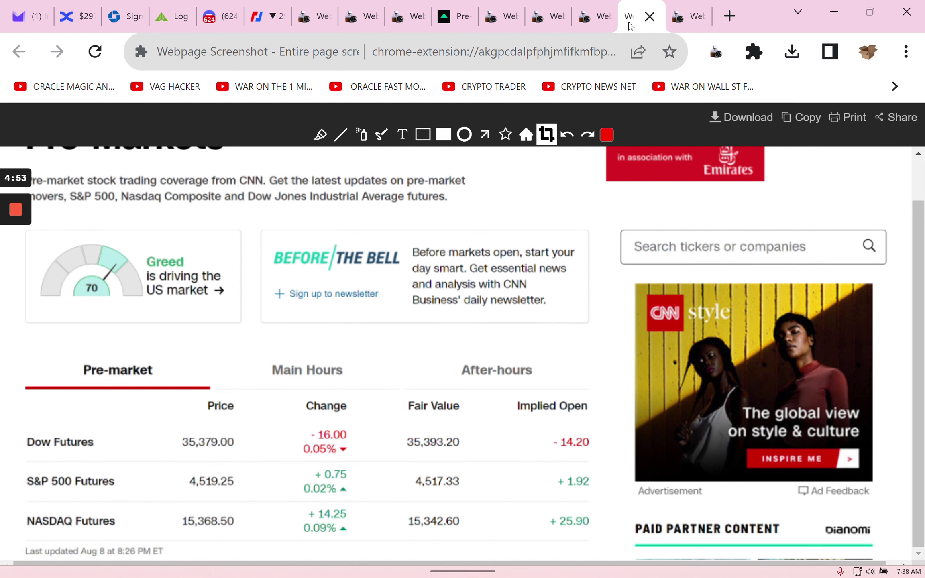
left_click(586, 16)
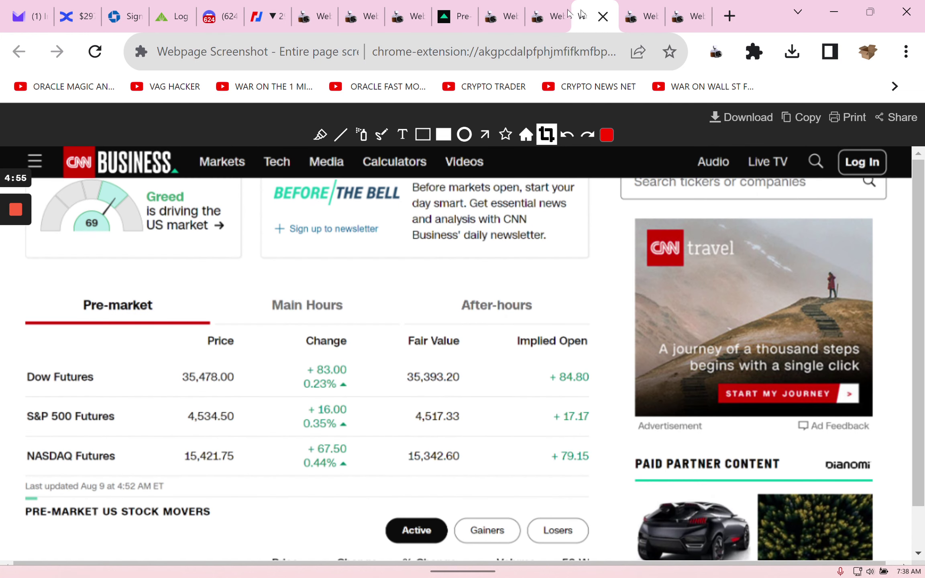
left_click(548, 15)
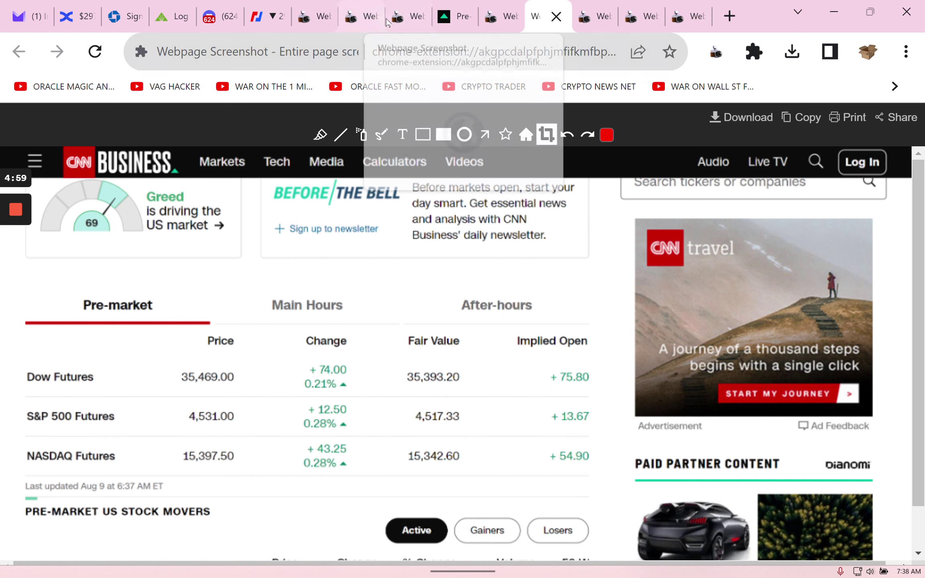
left_click(412, 23)
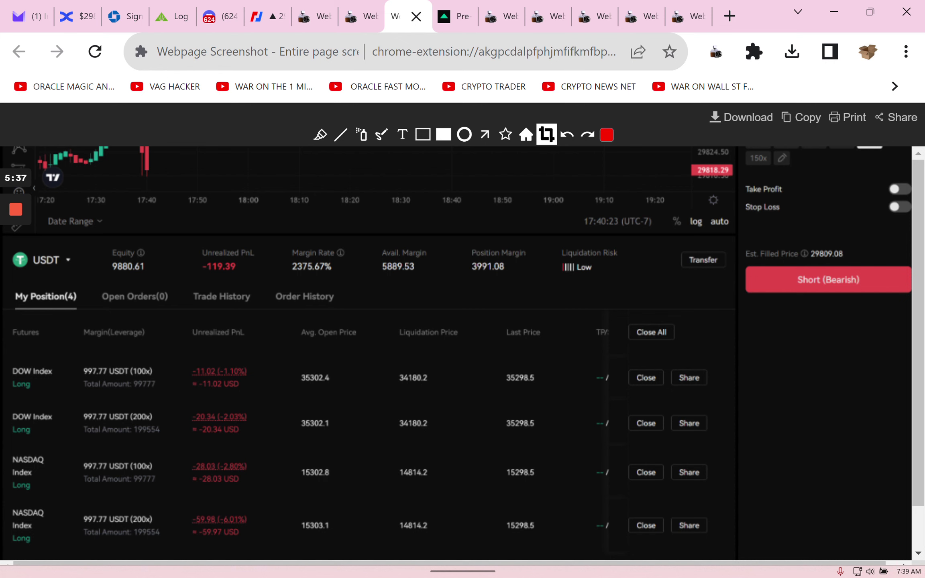
- Compare the profitable-positions capture with the 6:37 AM and 7:15 AM CNN futures captures
left_click(355, 16)
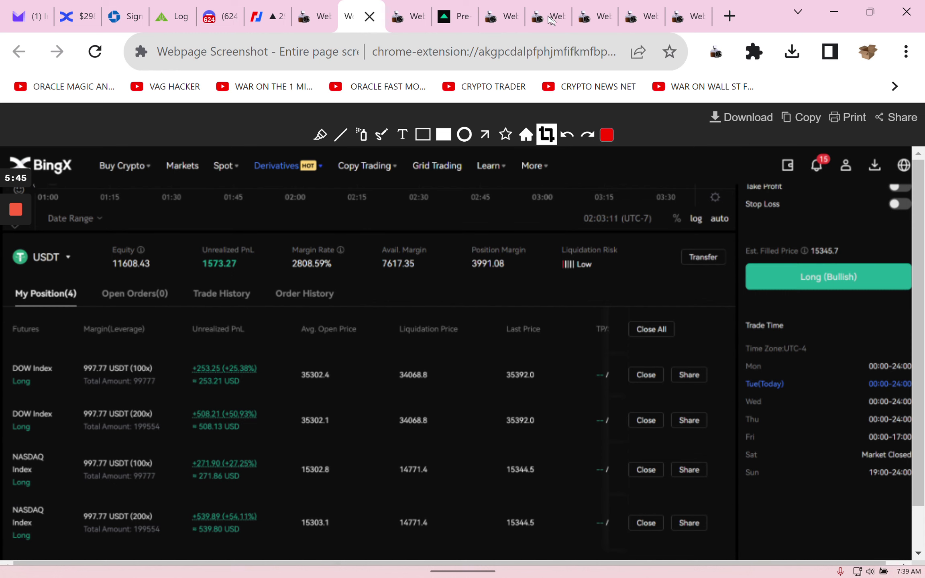
left_click(585, 17)
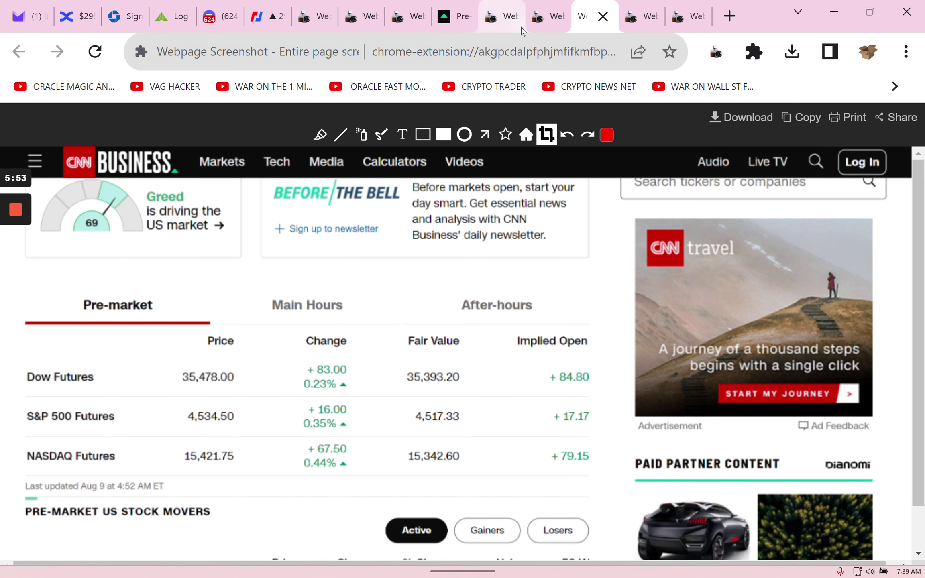
left_click(545, 18)
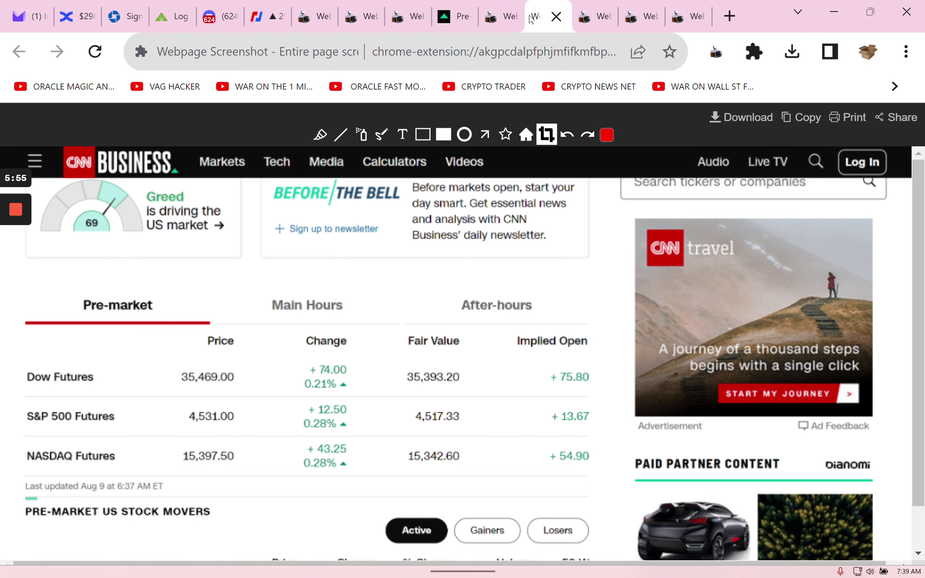
left_click(502, 18)
left_click(446, 18)
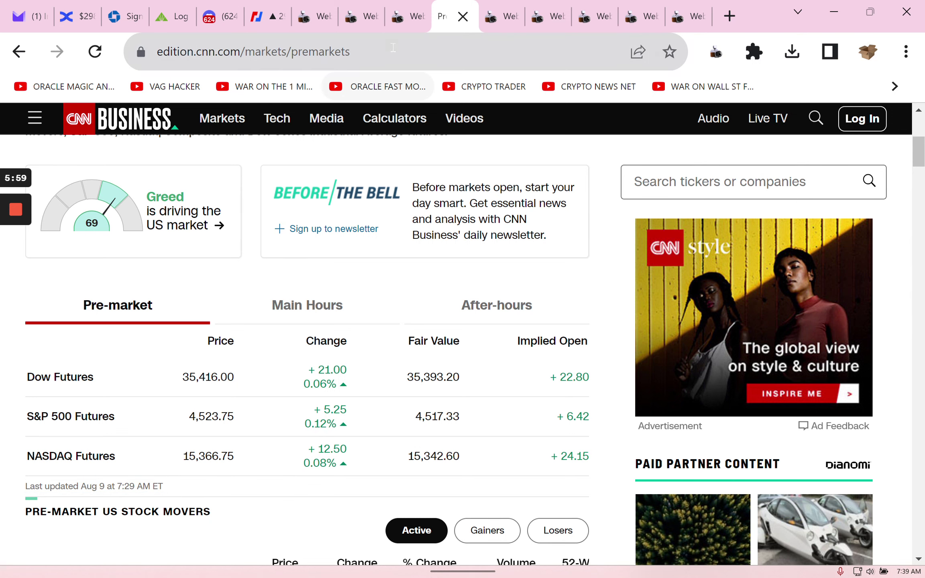
- Compare the BitMEX XBTUSD, losing and profitable positions captures, then return to live BingX futures
left_click(314, 16)
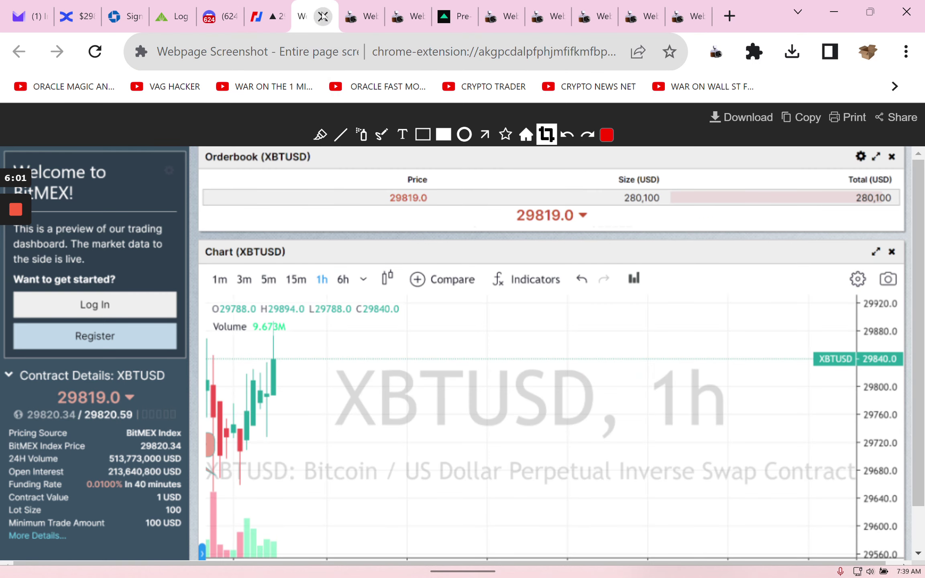
left_click(410, 18)
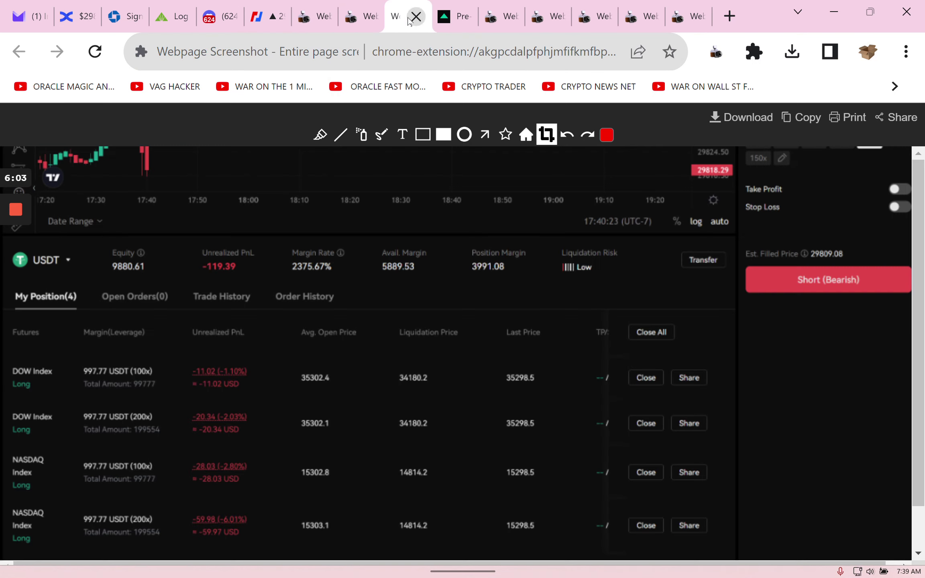
left_click(360, 19)
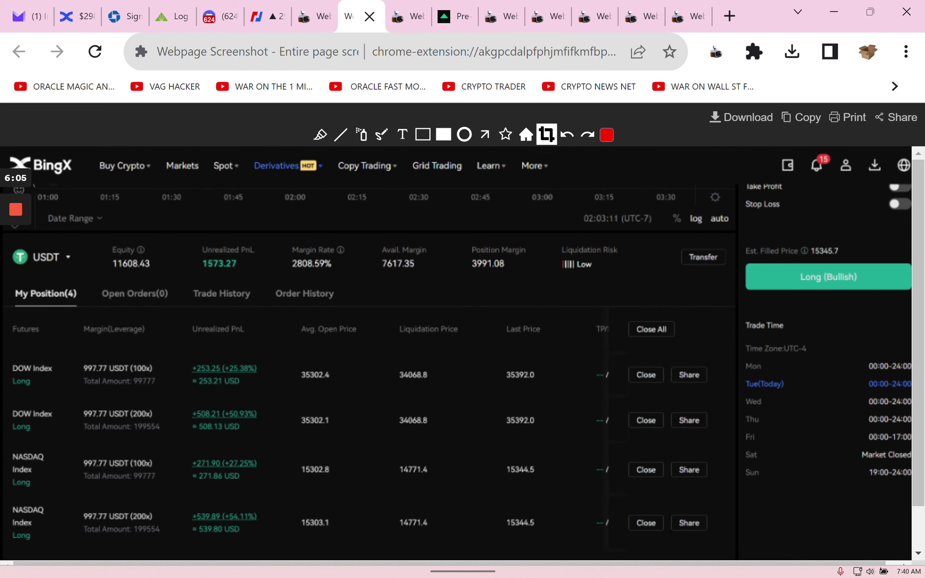
left_click(410, 16)
left_click(358, 18)
left_click(408, 18)
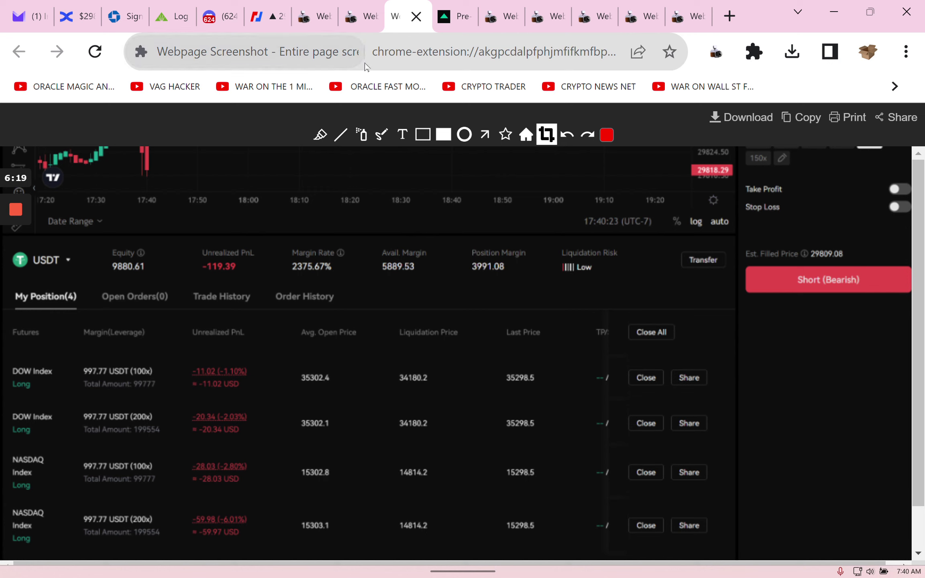
left_click(76, 16)
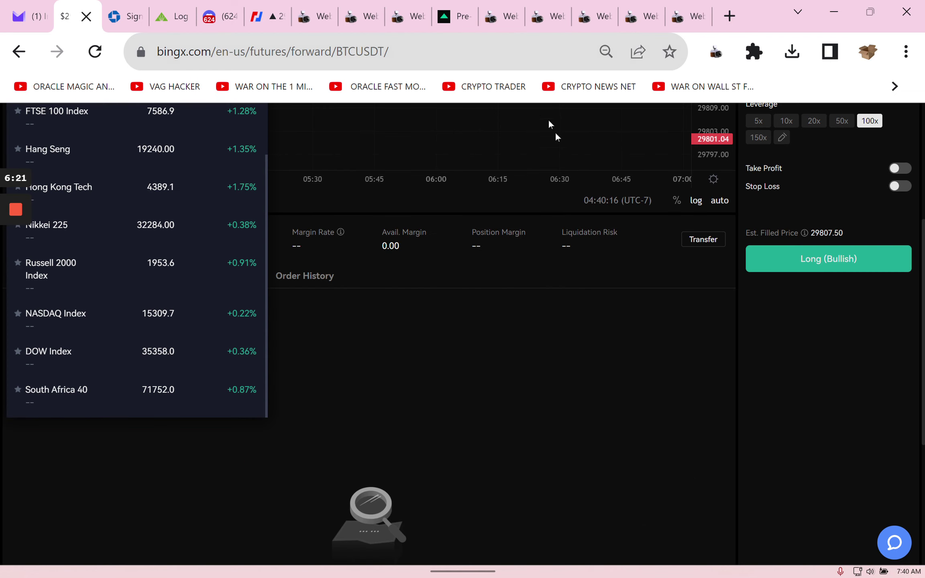
- Switch the BTC/USDT chart to 6-hour candles, then load the saved YouTube trading channel bookmark
scroll(543, 328, "up", 5)
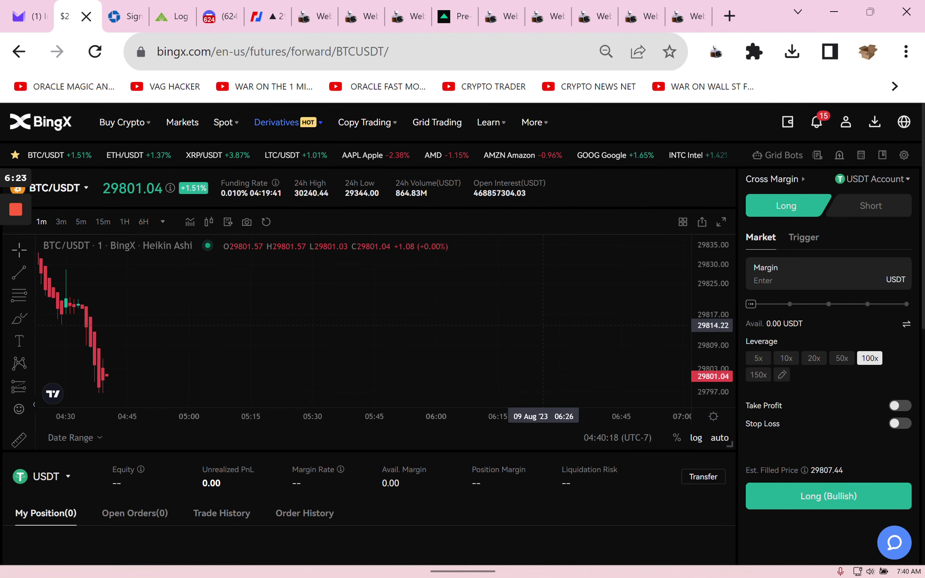
left_click(144, 223)
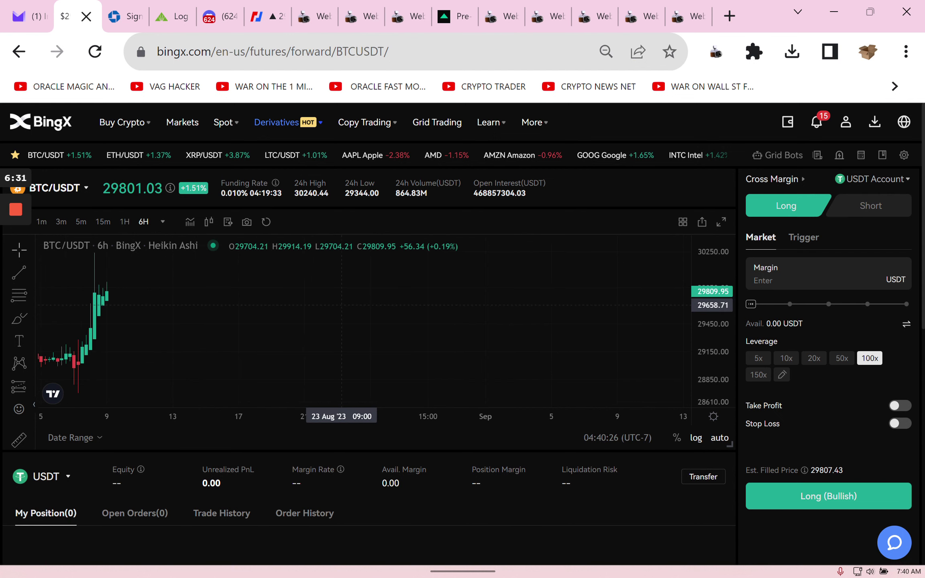
left_click(500, 16)
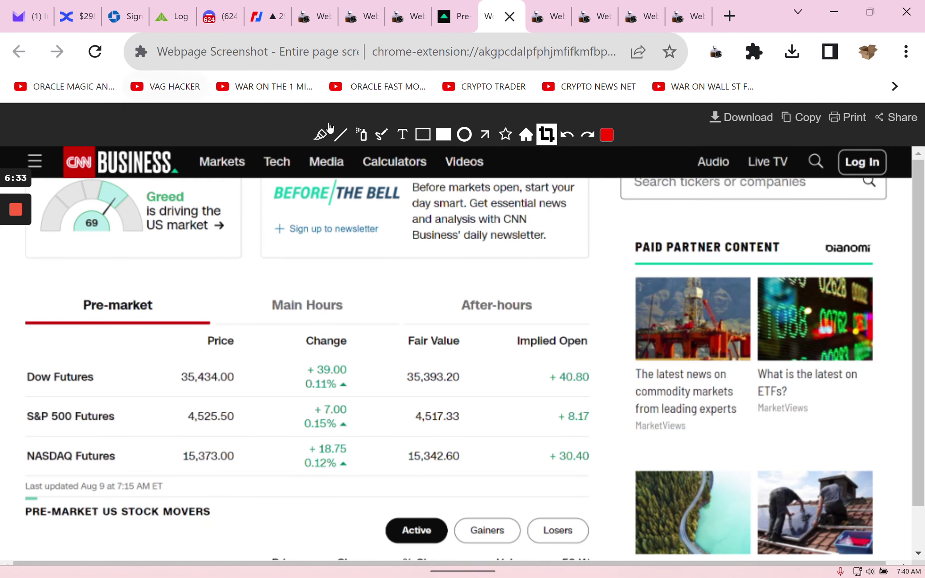
left_click(277, 91)
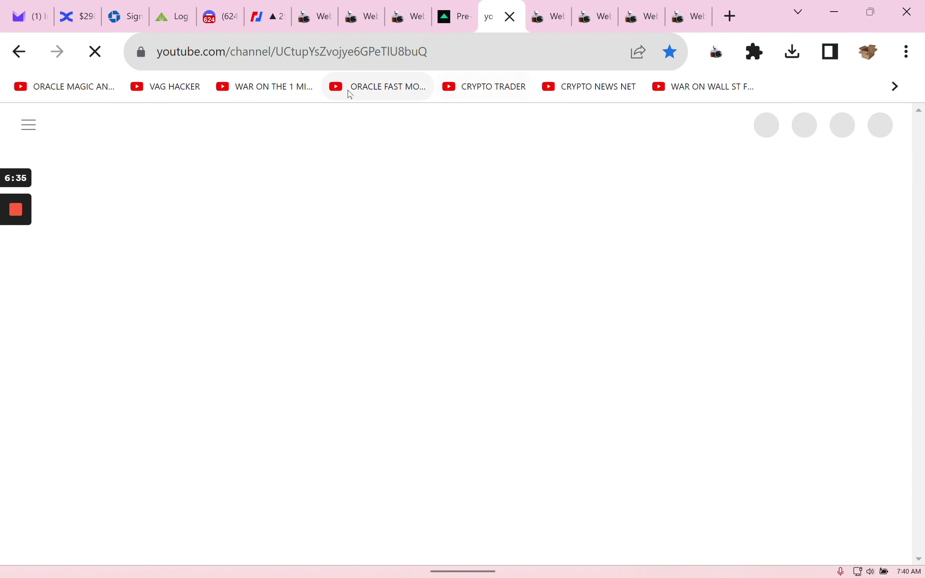
- List the WAR ON THE 1 MIN CHART channel's uploaded videos and scroll through them
left_click(281, 302)
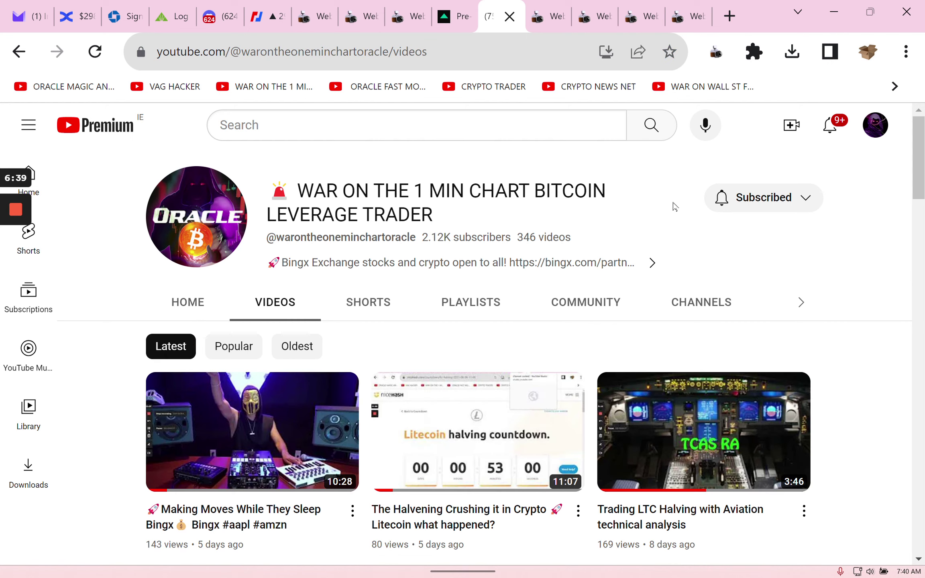
scroll(675, 207, "down", 8)
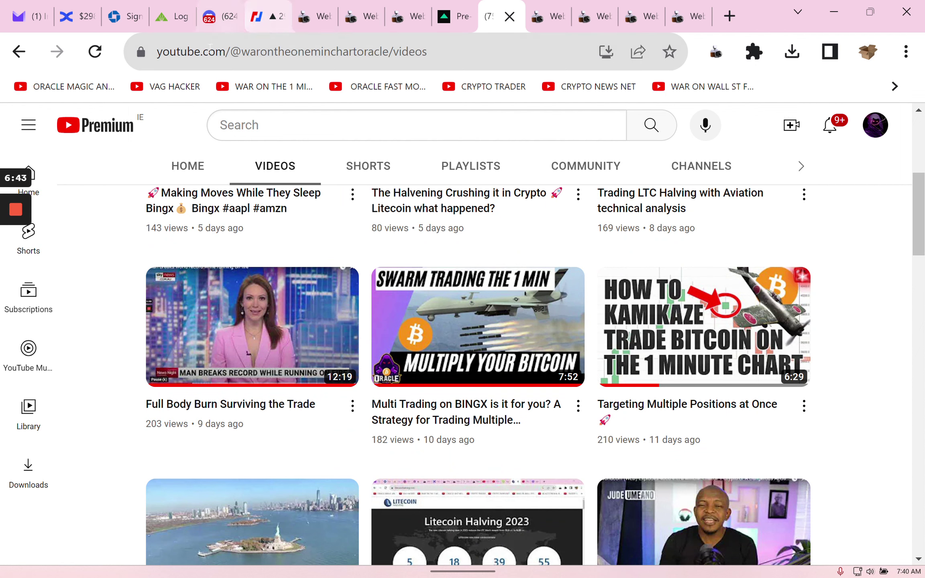
left_click(269, 86)
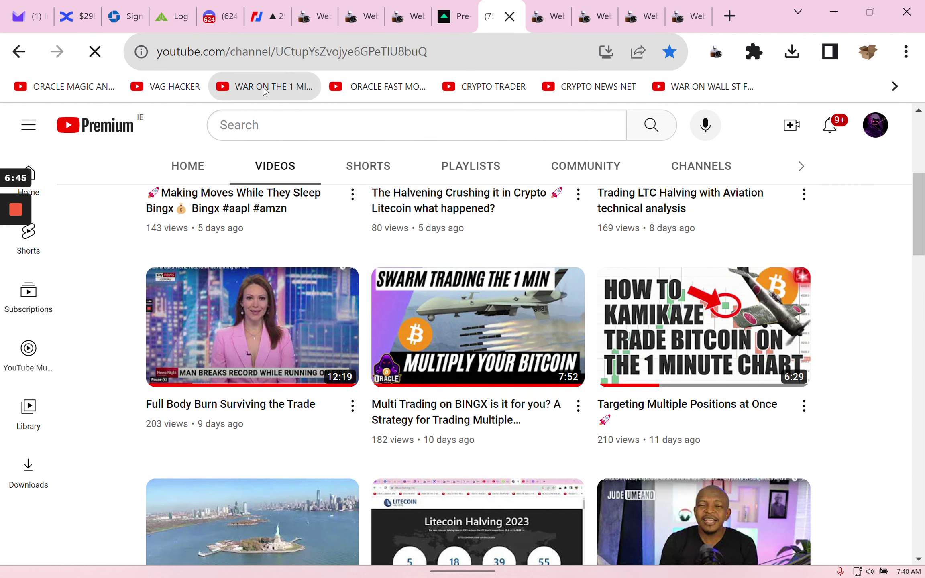
- Browse ORACLE FAST MONEY TRADER's latest uploads, then return to the channel banner
left_click(401, 82)
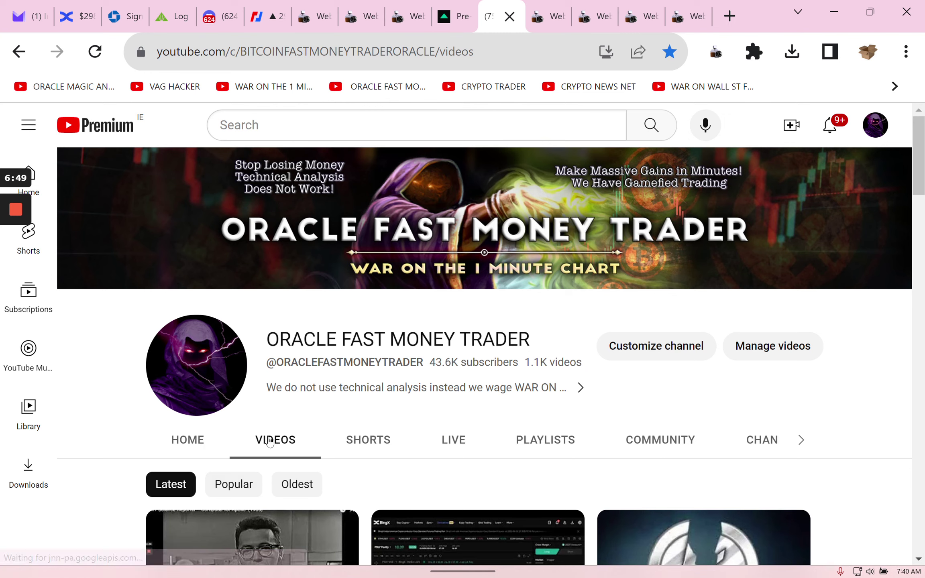
scroll(787, 293, "down", 5)
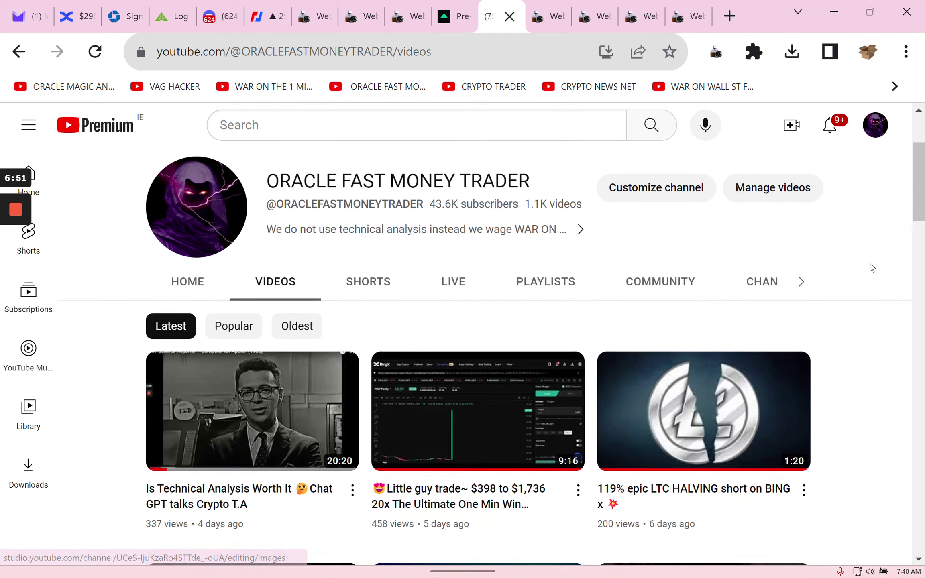
scroll(872, 268, "down", 10)
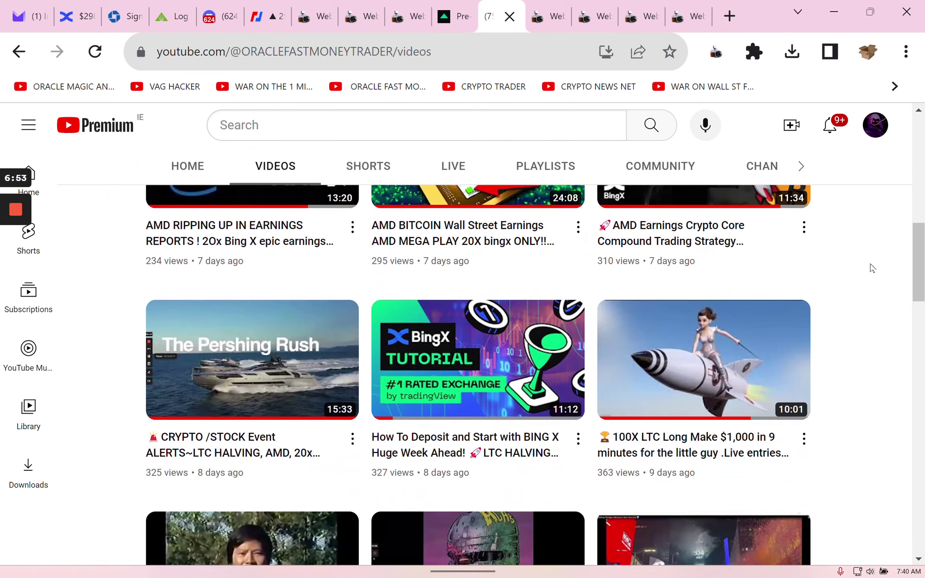
scroll(872, 269, "down", 3)
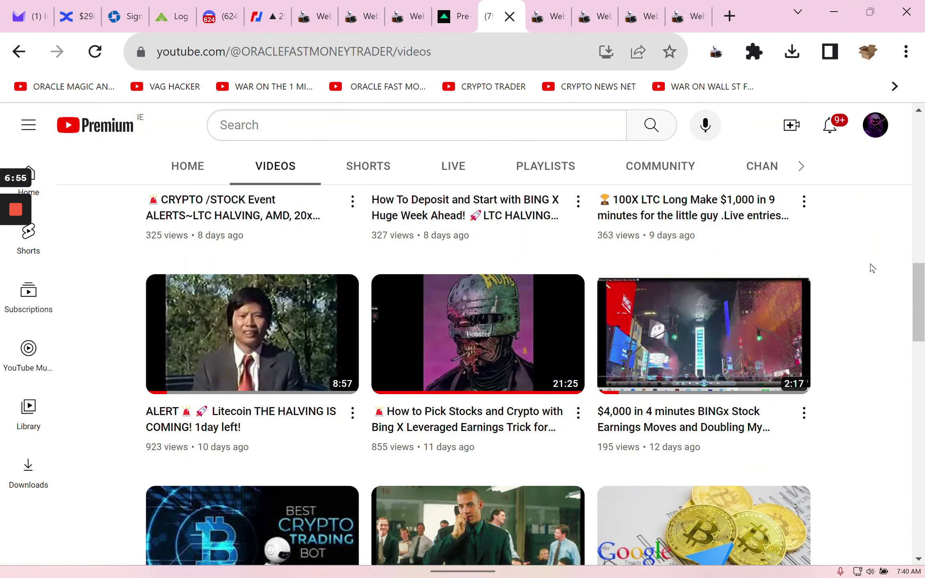
scroll(872, 268, "down", 9)
scroll(873, 282, "up", 20)
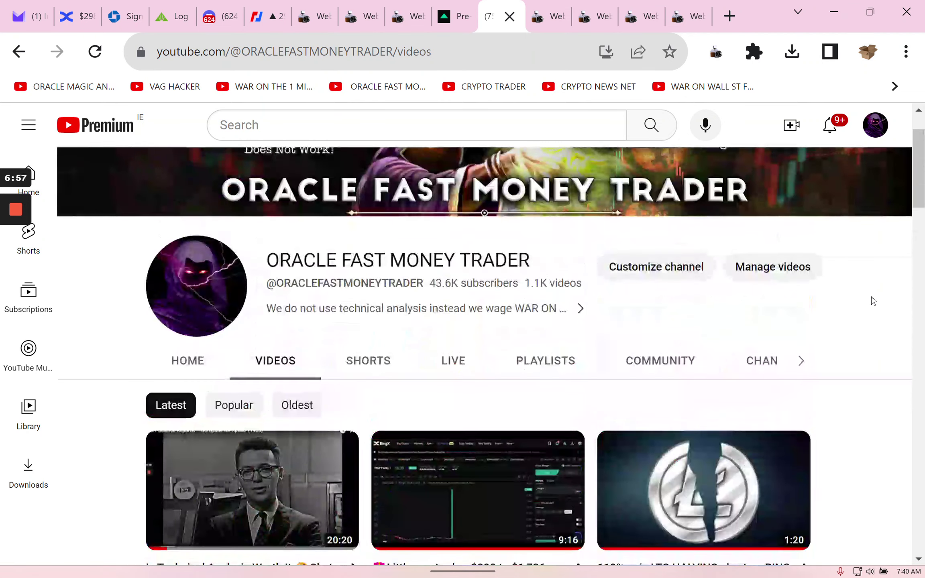
scroll(872, 302, "up", 2)
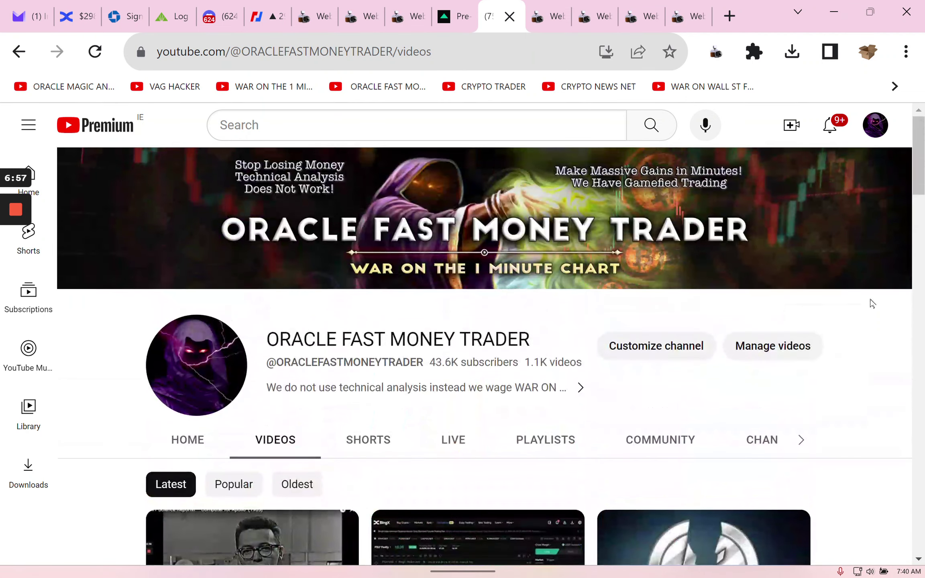
- Scroll through the ORACLE CRYPTO TRADER channel's uploaded videos list
left_click(482, 88)
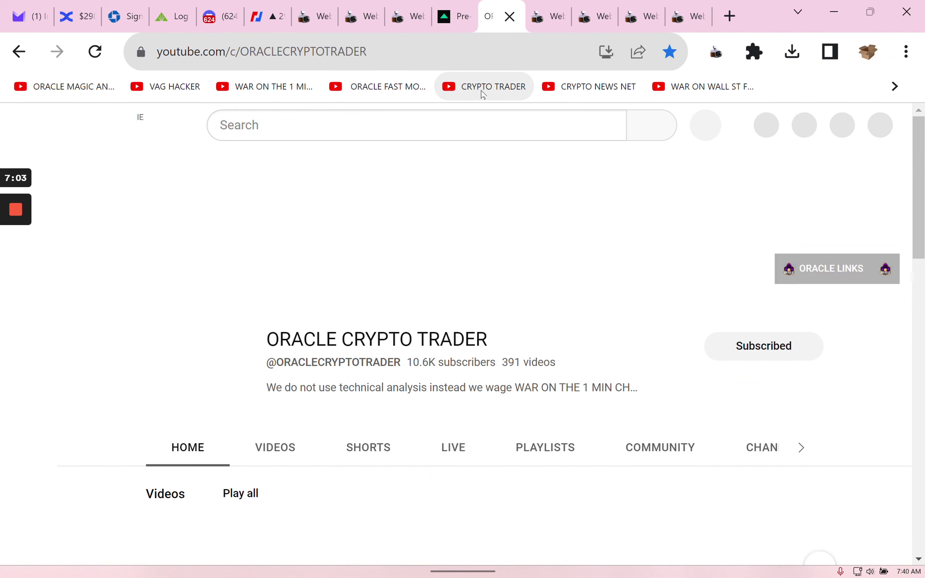
left_click(270, 445)
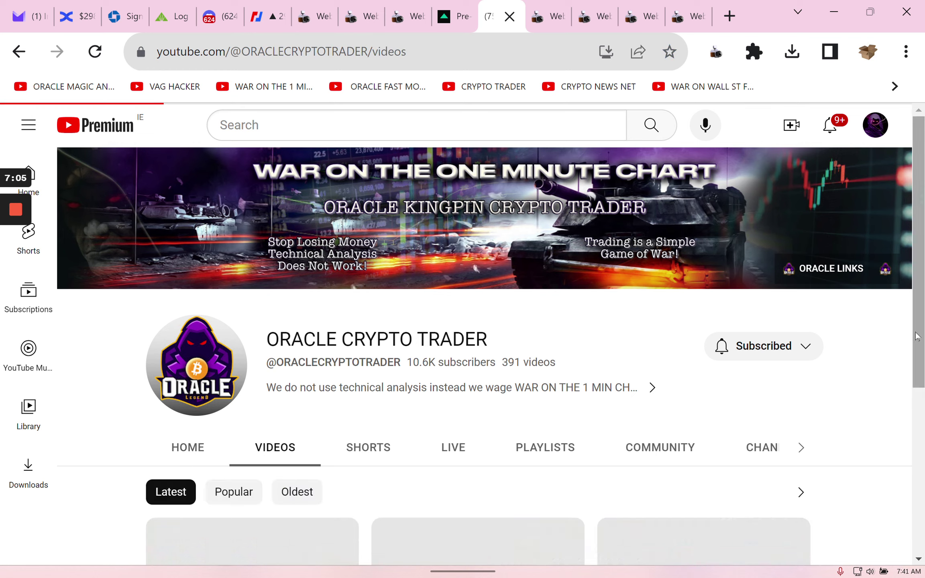
scroll(917, 335, "down", 5)
scroll(918, 335, "down", 6)
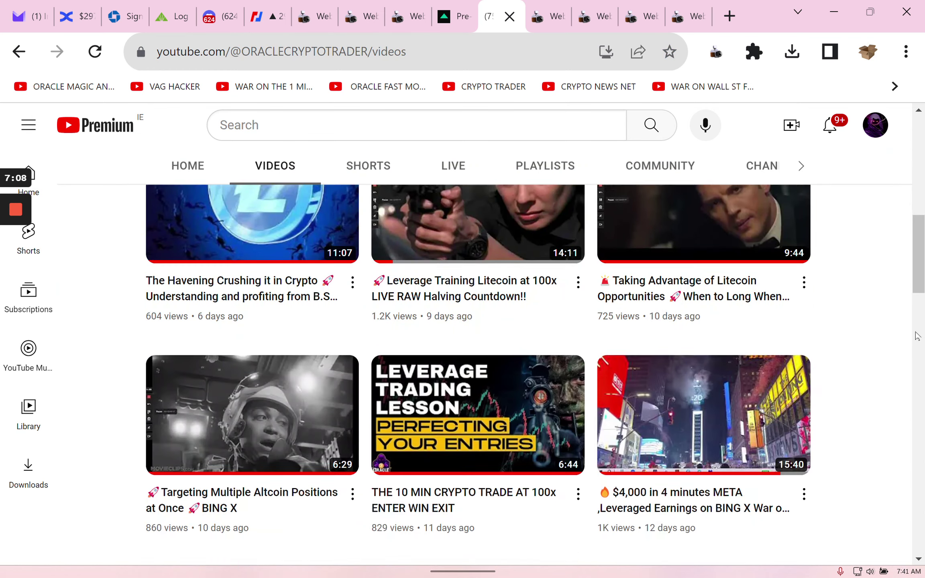
scroll(918, 335, "down", 3)
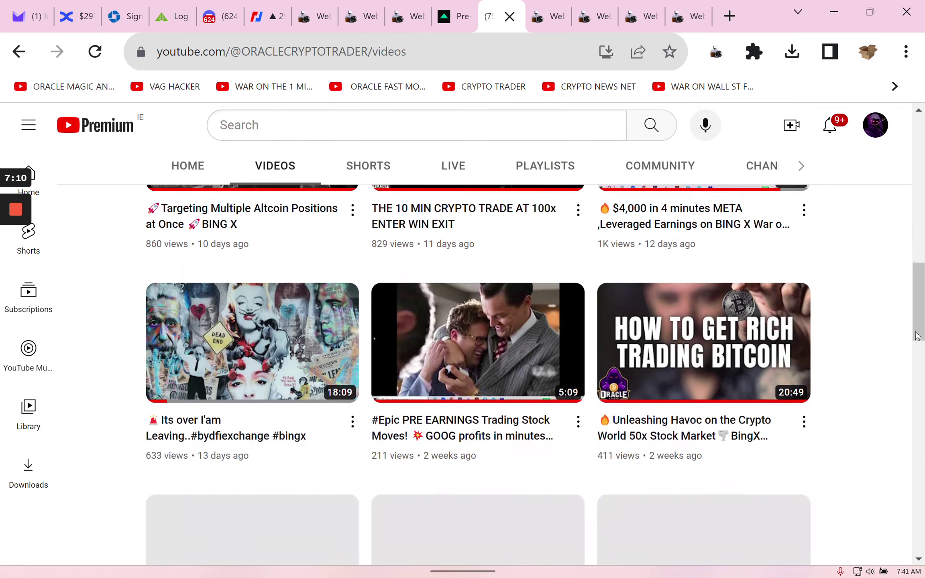
scroll(918, 335, "down", 3)
scroll(917, 335, "down", 5)
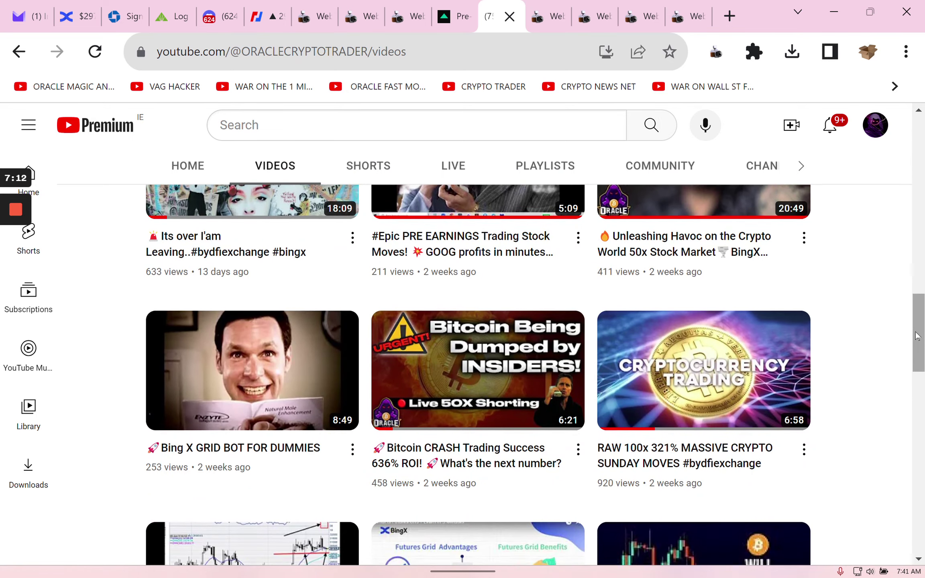
scroll(918, 335, "down", 4)
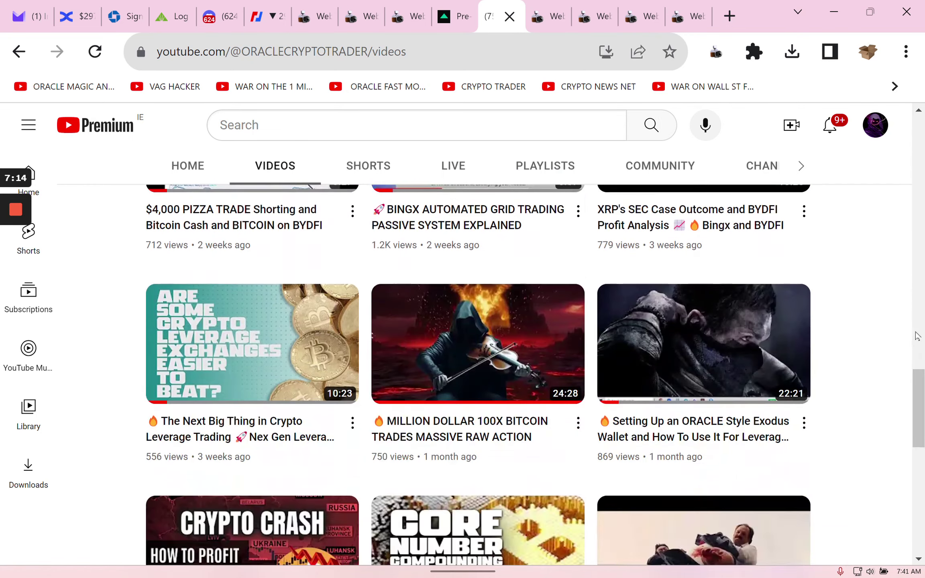
scroll(917, 336, "up", 20)
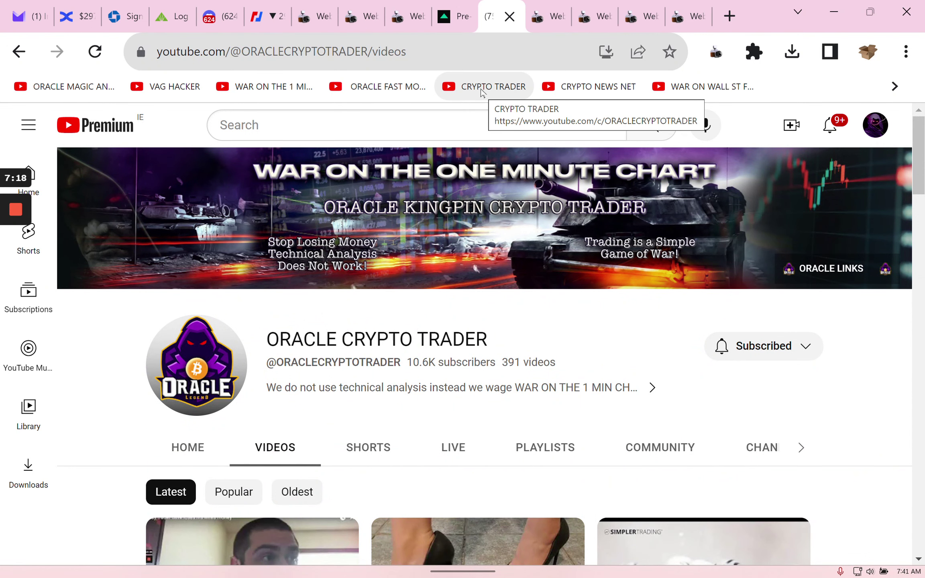
- Skim the ORACLE CRYPTO NEWS NETWORK channel, then return to the BingX BTC/USDT chart
left_click(561, 91)
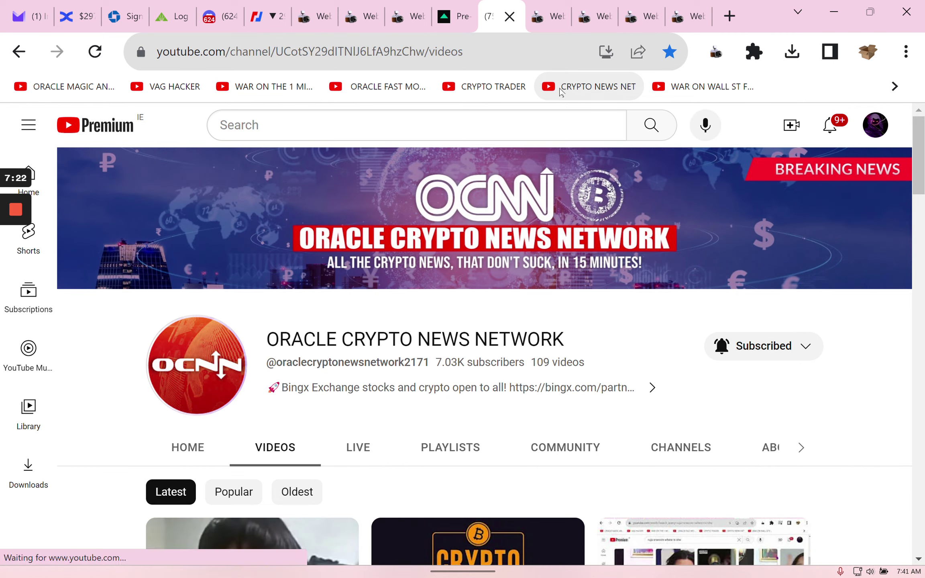
scroll(274, 454, "down", 5)
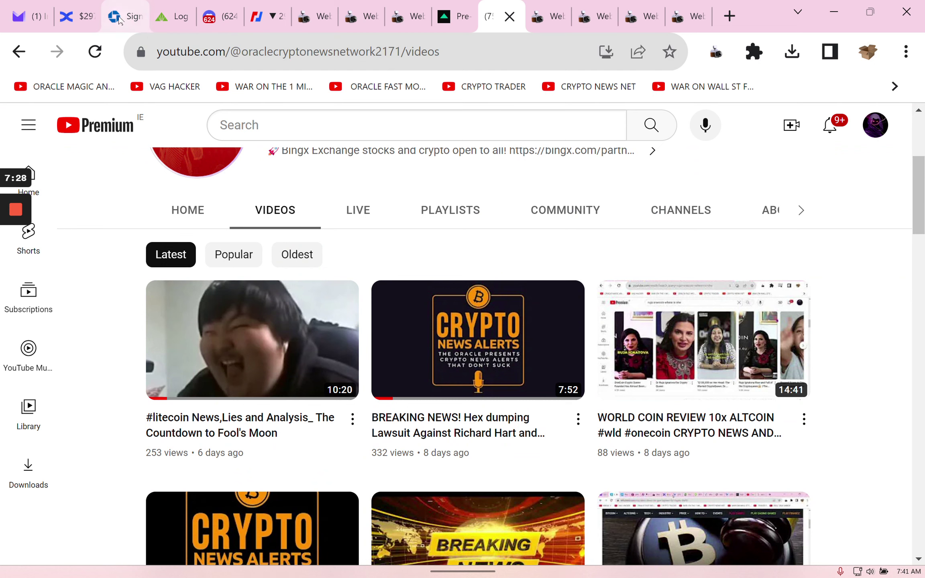
left_click(75, 16)
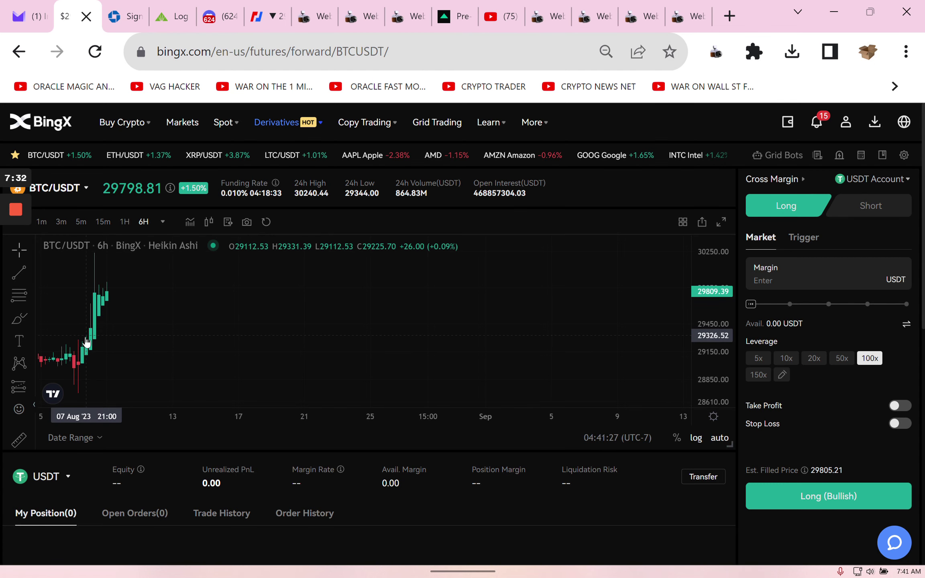
- Switch the chart to 1-hour candles, rescale the price axis, then pick a shorter interval
left_click(124, 221)
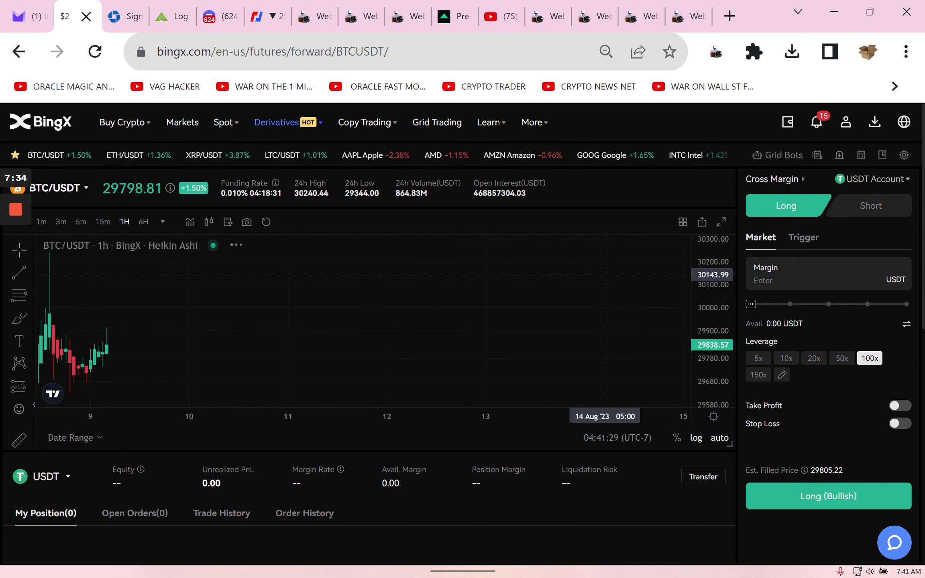
left_click(719, 438)
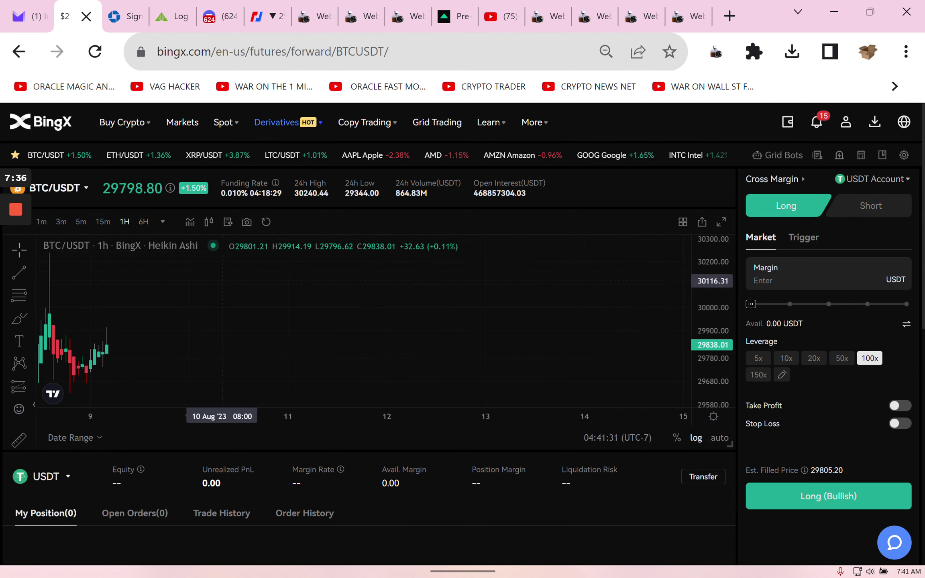
left_click(111, 227)
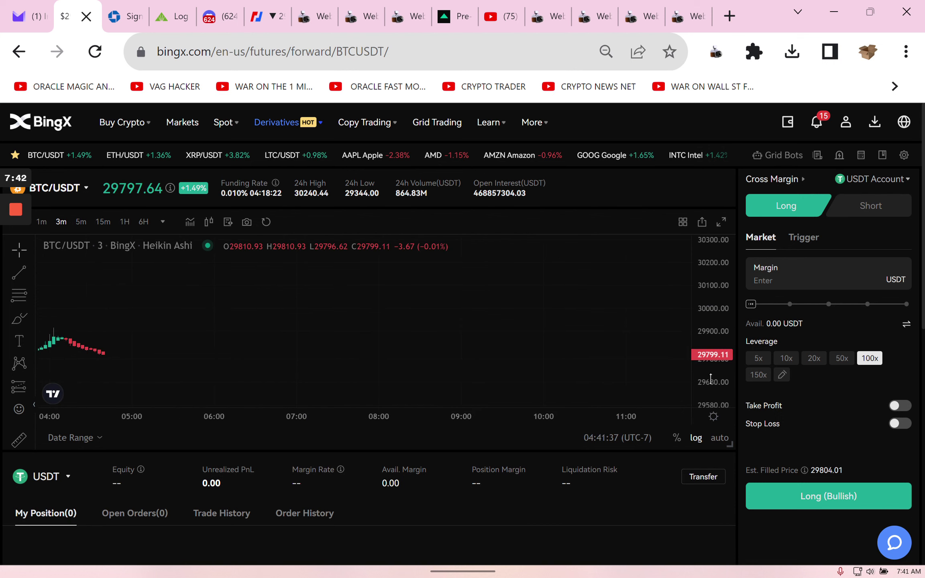
- Switch to the LTC/USDT chart, pan toward the latest candles, then move to Discord
mouse_move(86, 199)
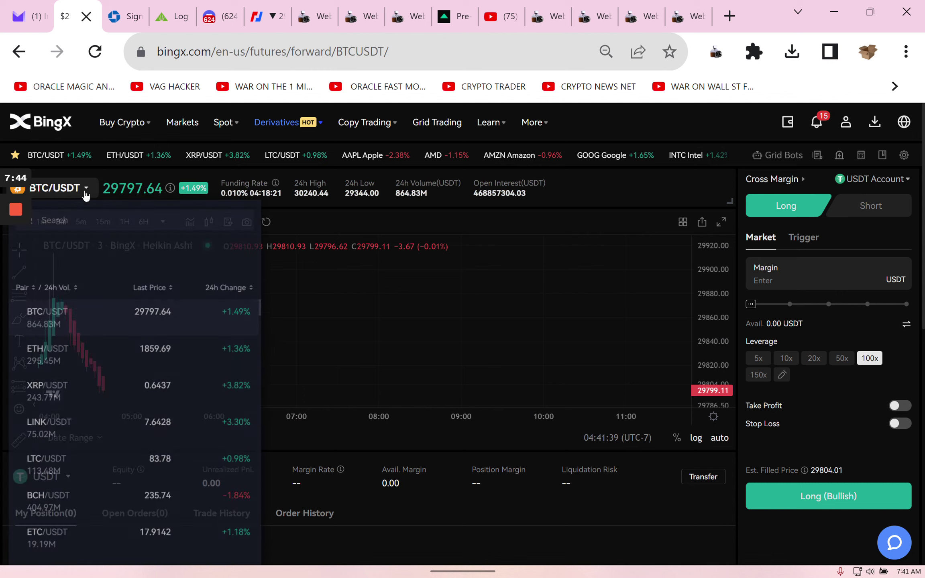
left_click(64, 467)
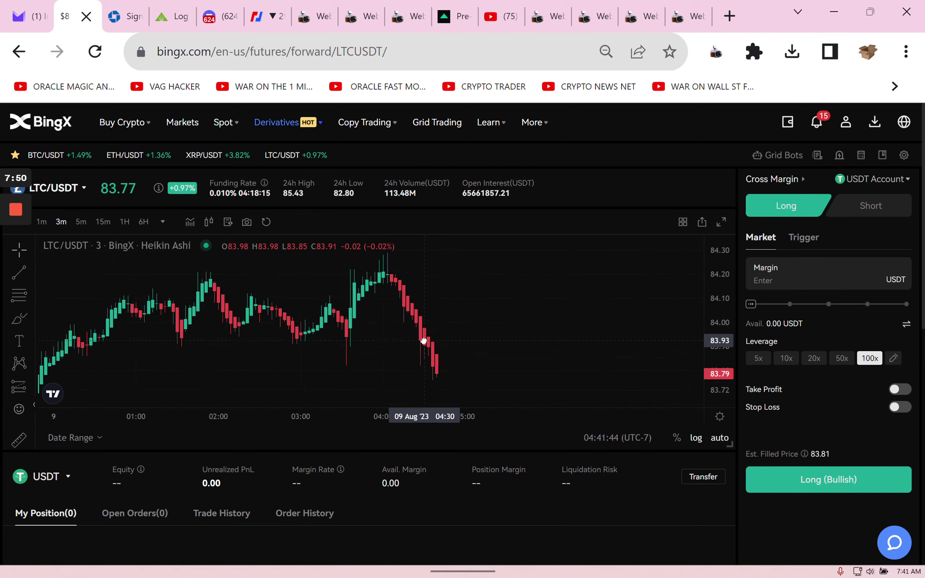
left_click_drag(397, 322, 357, 321)
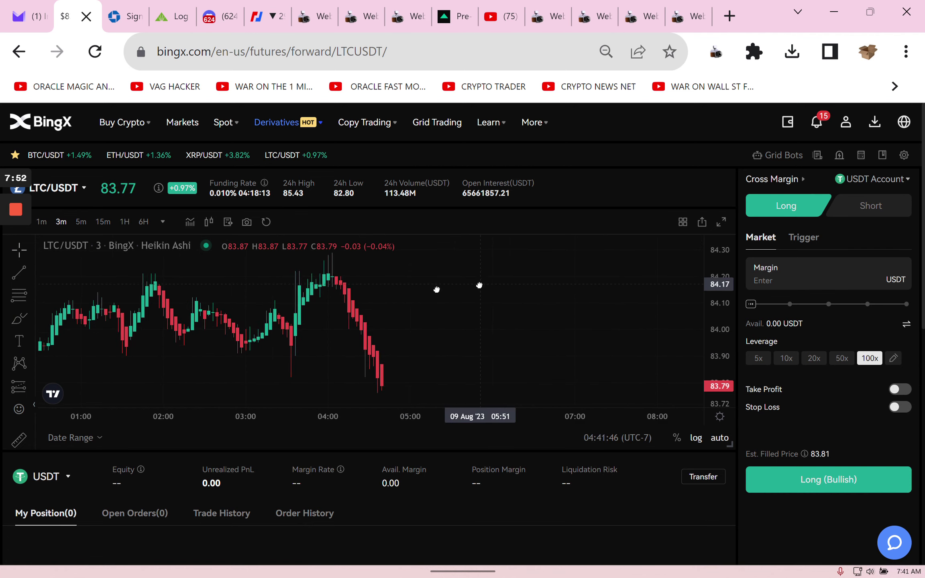
left_click_drag(480, 287, 337, 289)
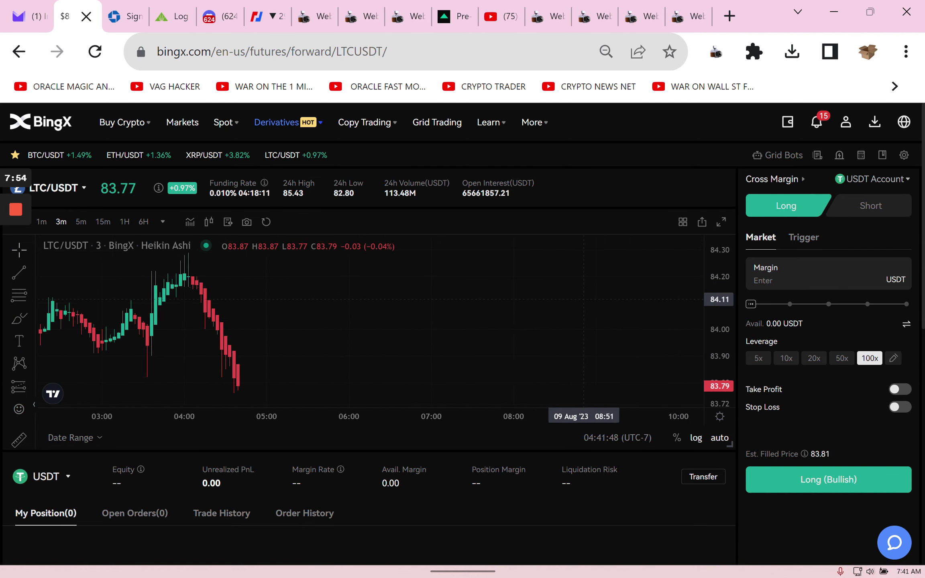
left_click_drag(571, 342, 530, 346)
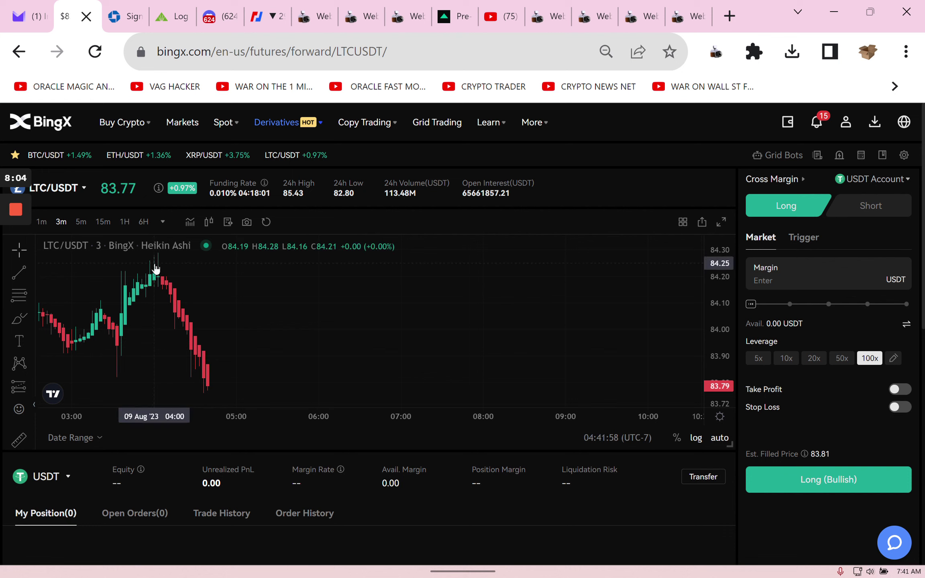
mouse_move(355, 378)
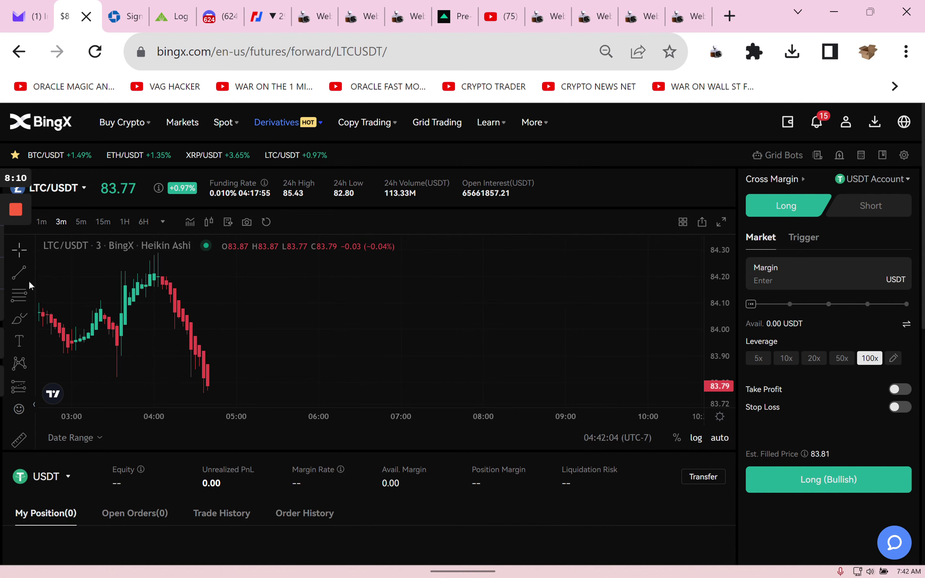
mouse_move(16, 273)
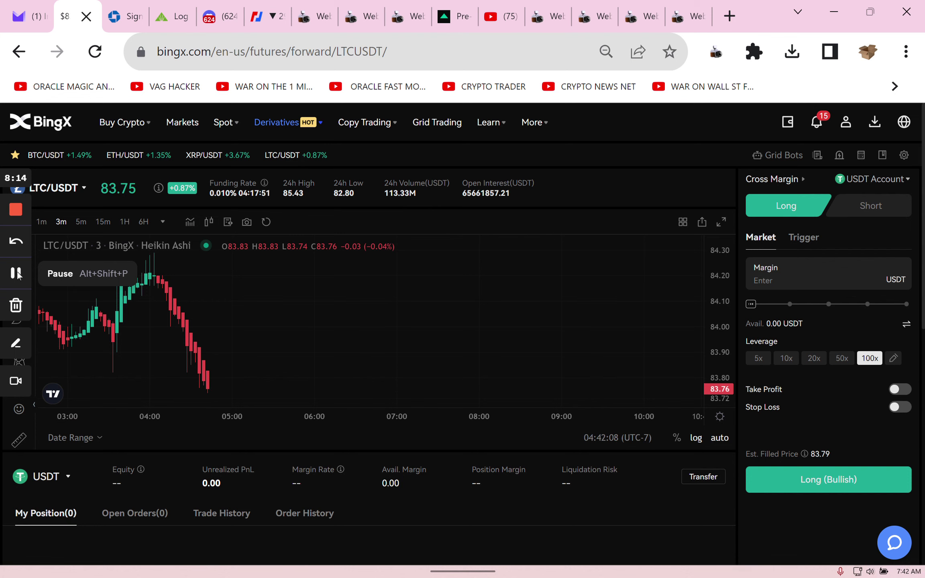
key("ctrl+5")
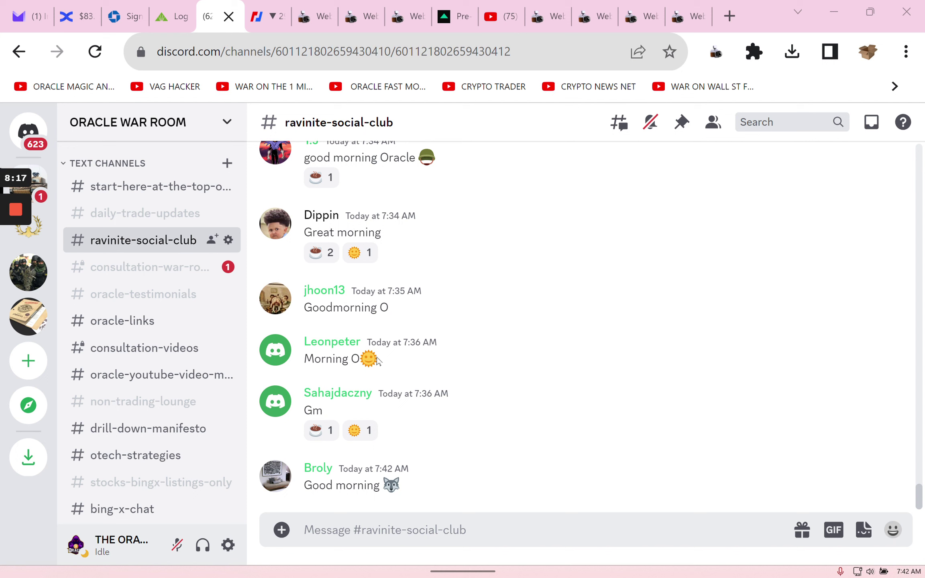
- Open the oracle-testimonials channel and scroll through its posts
left_click(154, 299)
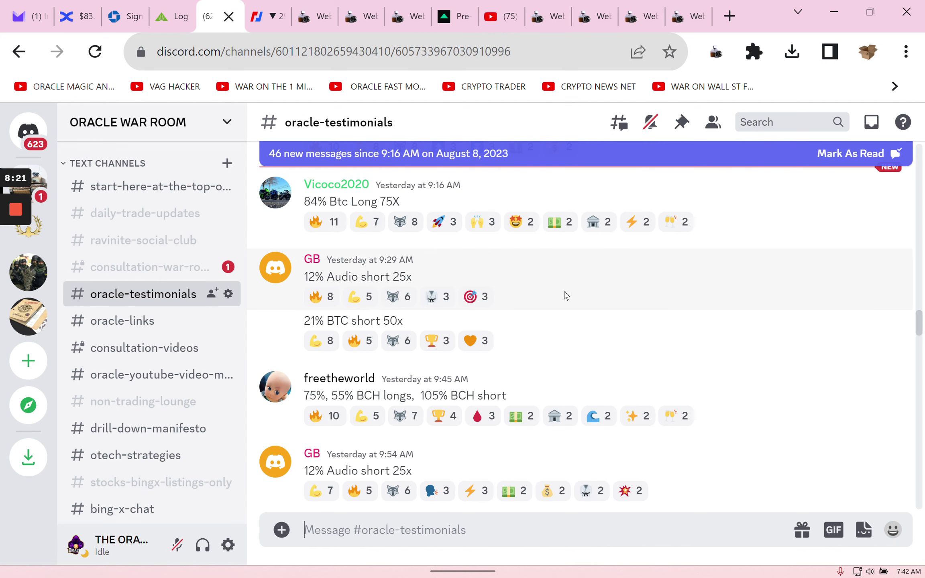
mouse_move(441, 290)
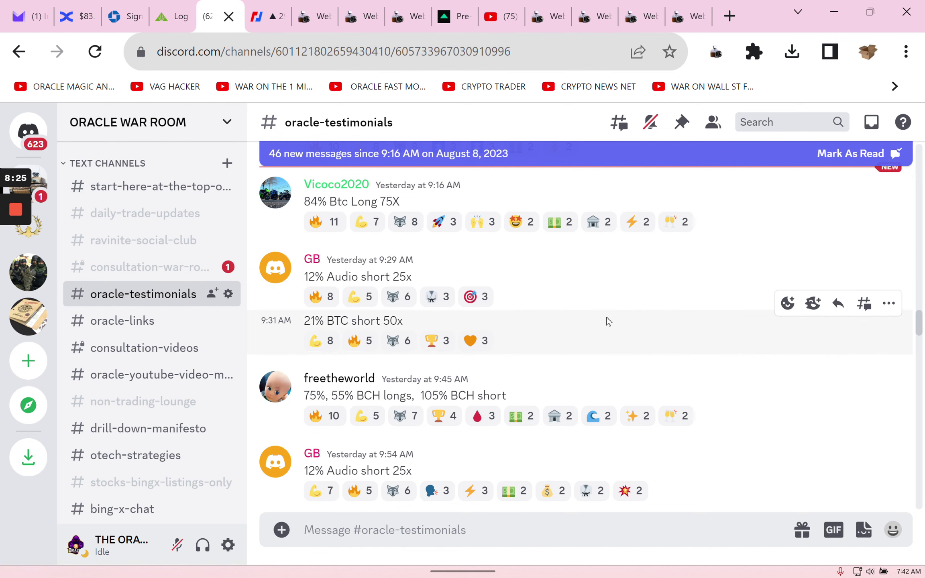
scroll(607, 322, "down", 5)
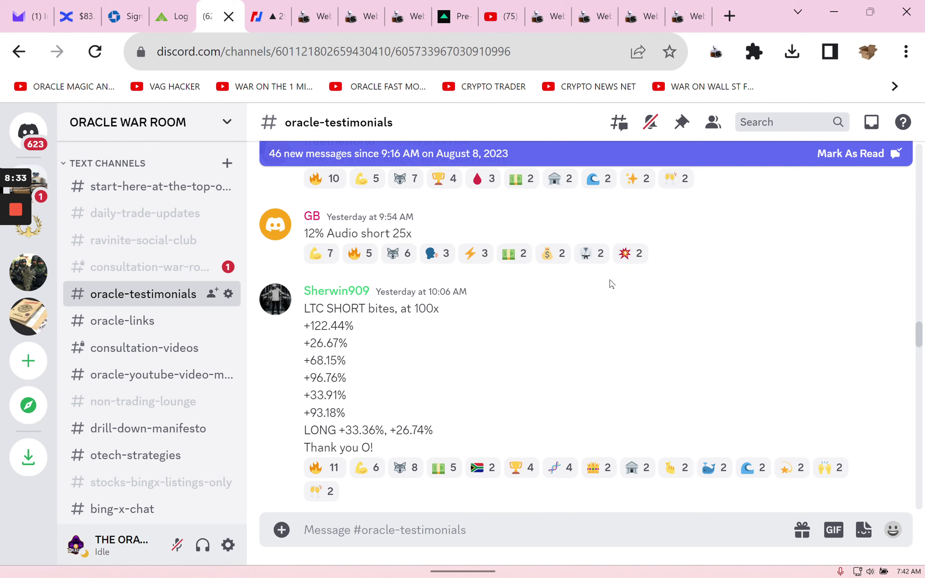
- Have the LTC SHORT testimonial read aloud via Speak Message, then go to YouTube's videos page
scroll(611, 284, "down", 2)
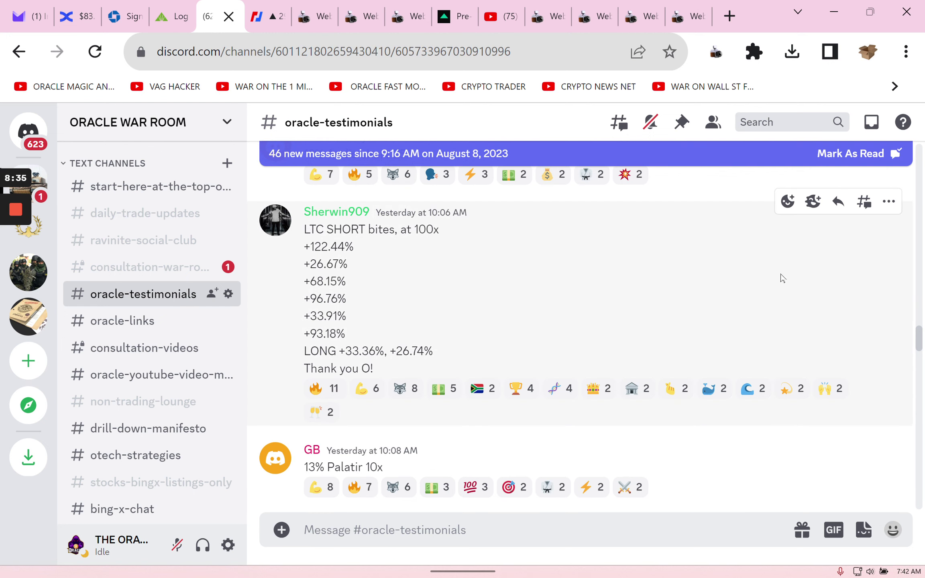
left_click(889, 201)
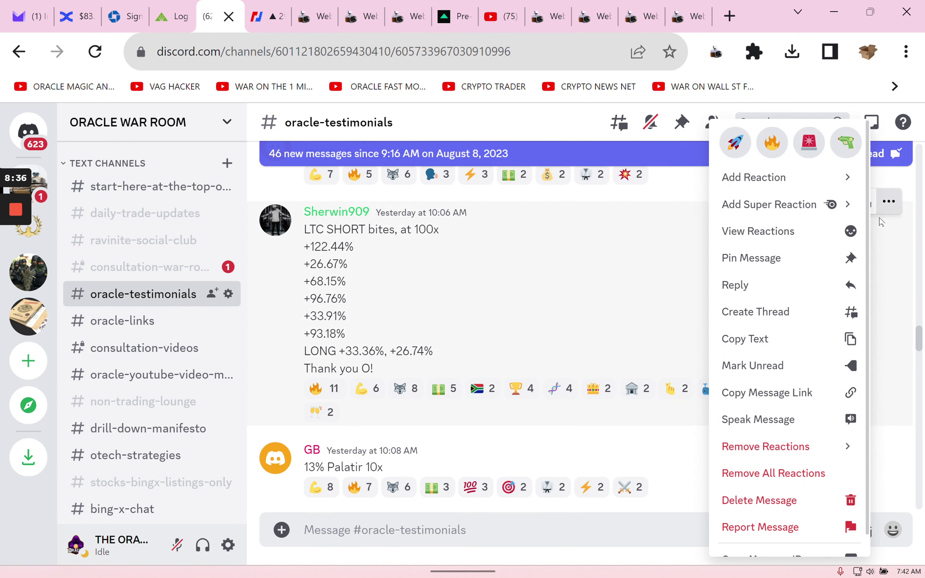
left_click(741, 424)
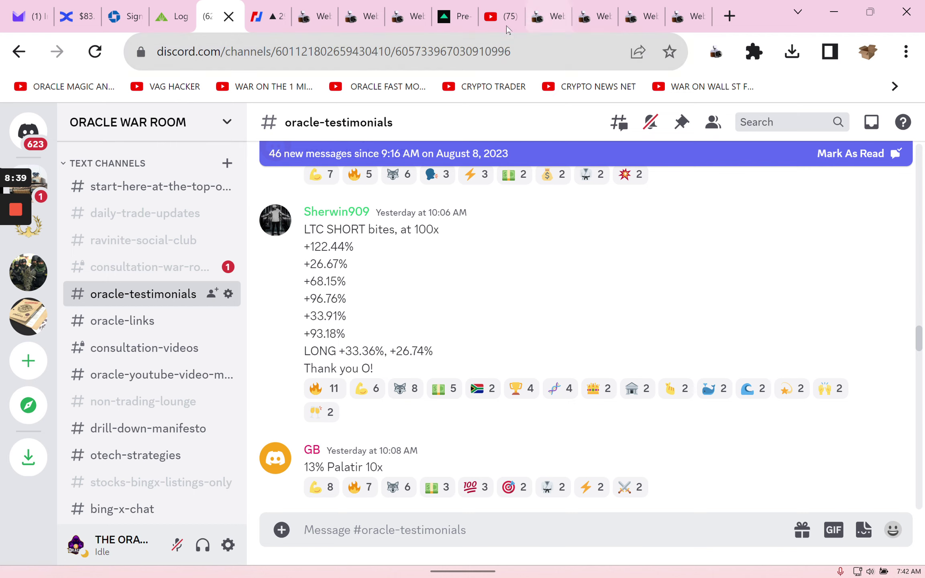
left_click(500, 17)
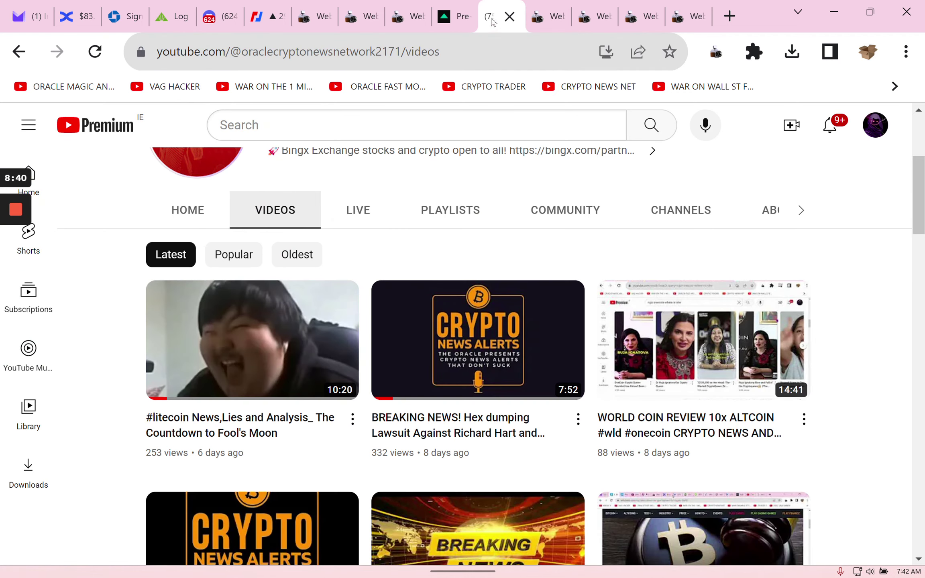
- Open and pause the litecoin video, then follow the omaxcrypto.com/special link in its description
left_click(180, 436)
left_click(81, 440)
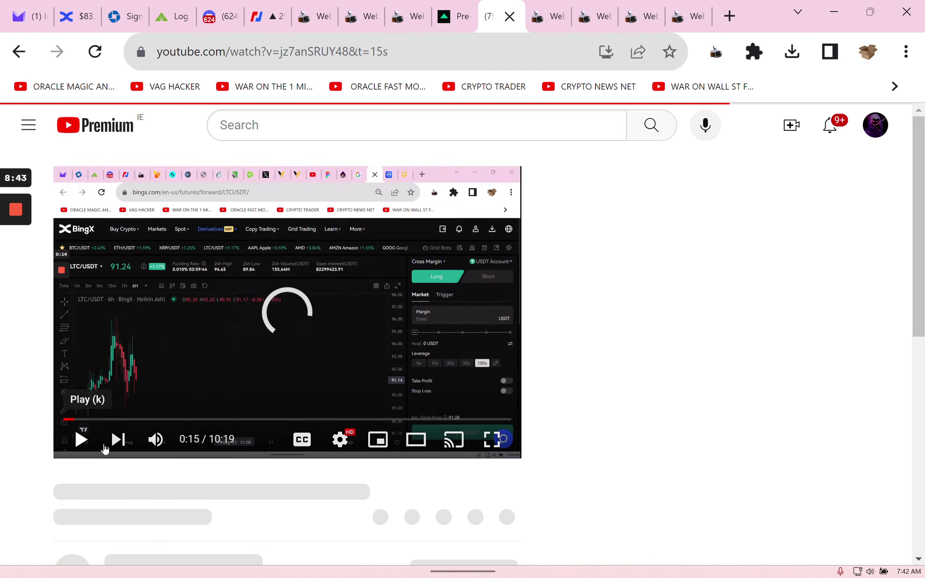
scroll(105, 449, "down", 4)
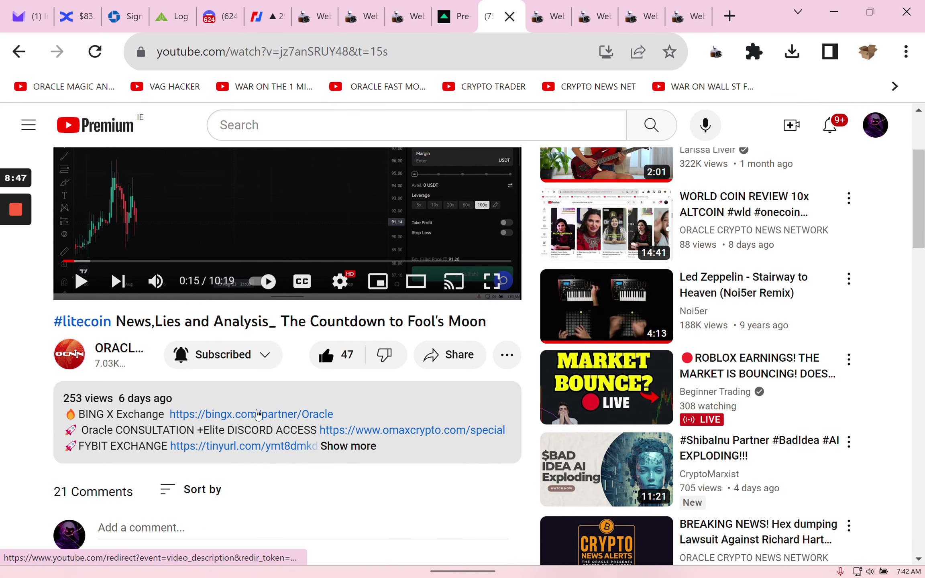
left_click(348, 445)
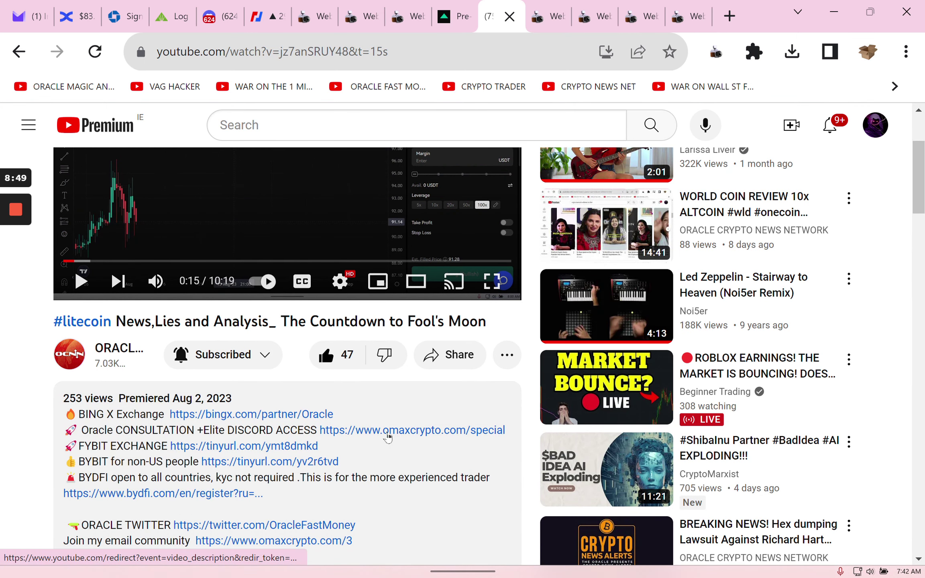
left_click(388, 437)
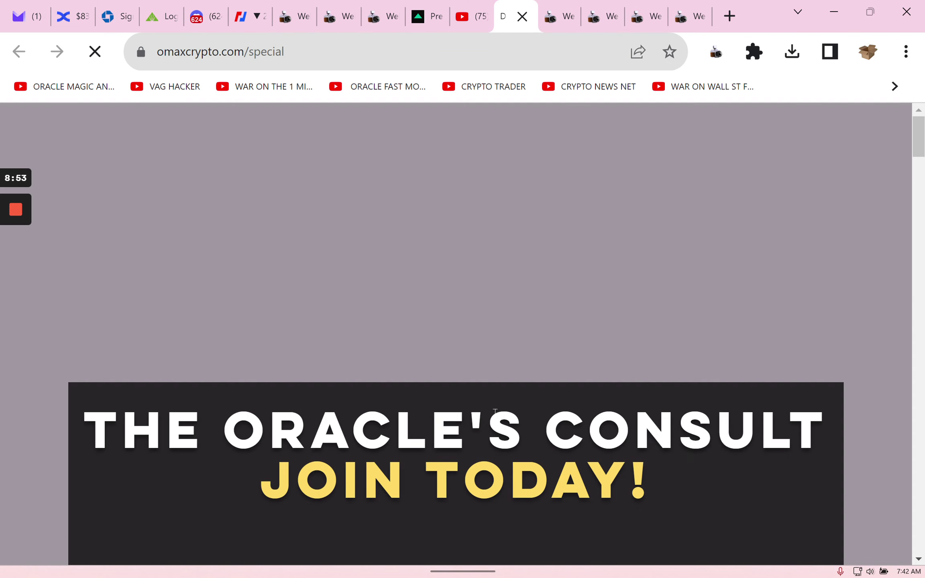
- Scroll the Consult sales page, highlighting the $995! package price and reading the details below
scroll(841, 277, "down", 6)
scroll(815, 315, "down", 3)
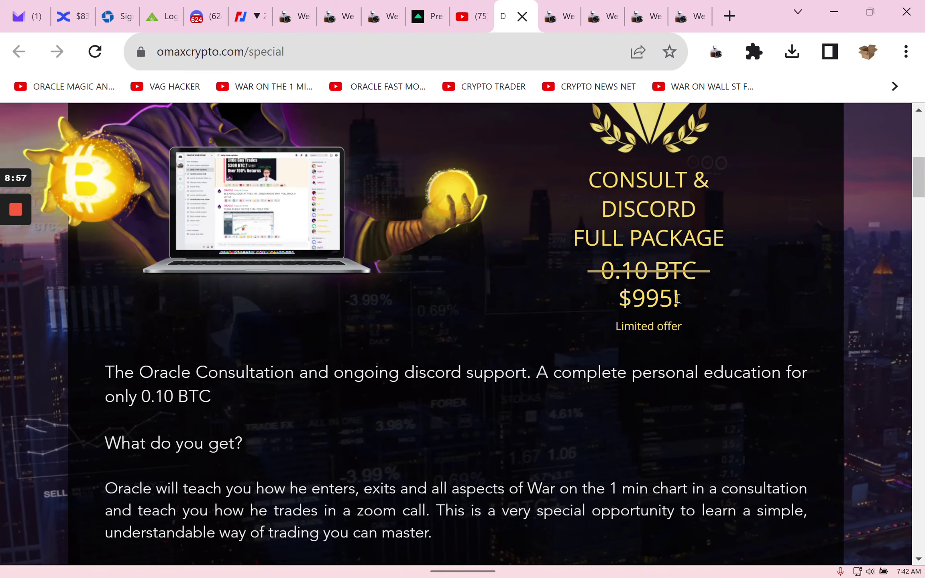
left_click_drag(683, 300, 618, 299)
scroll(781, 352, "down", 6)
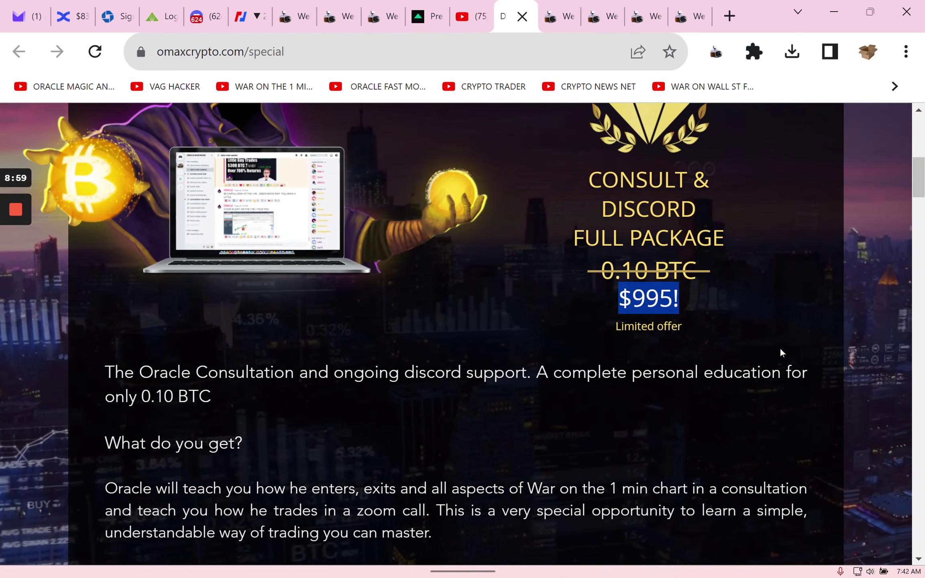
scroll(779, 348, "down", 2)
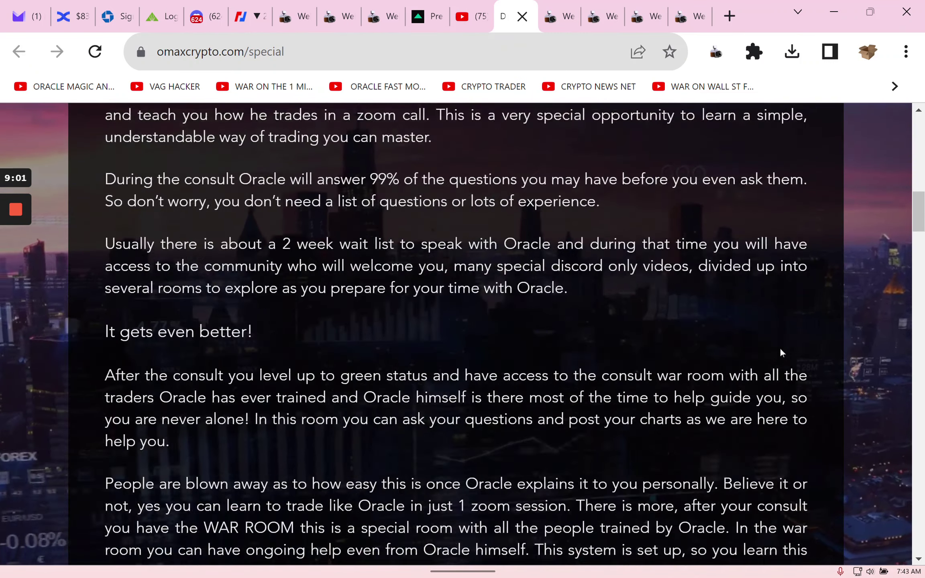
scroll(780, 348, "down", 5)
- Run a Google search for btc
left_click(684, 16)
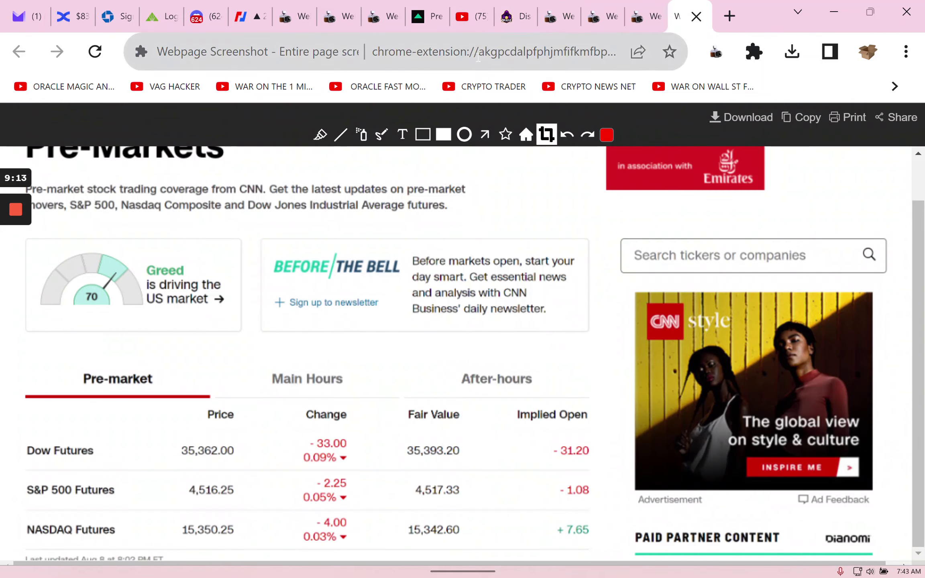
left_click(478, 60)
type("btc")
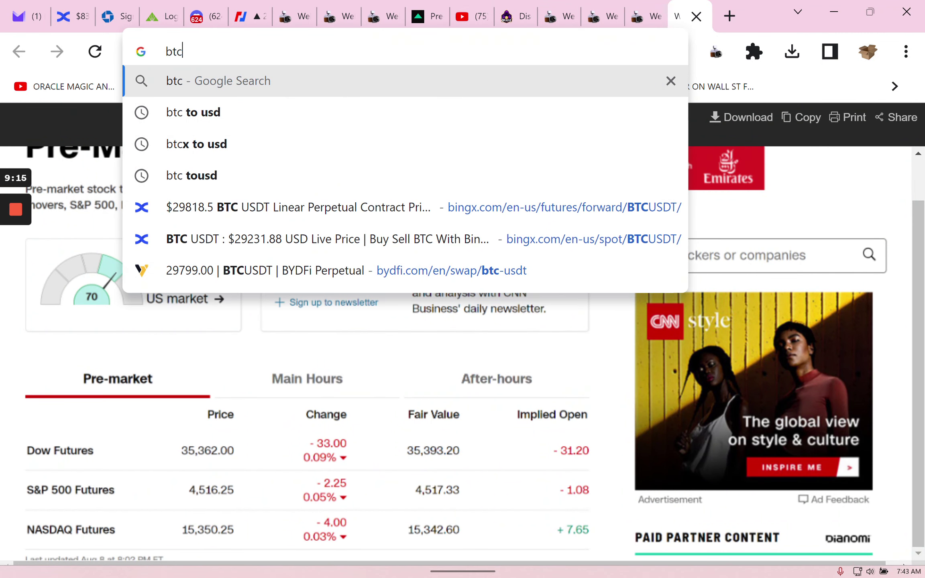
key("Return")
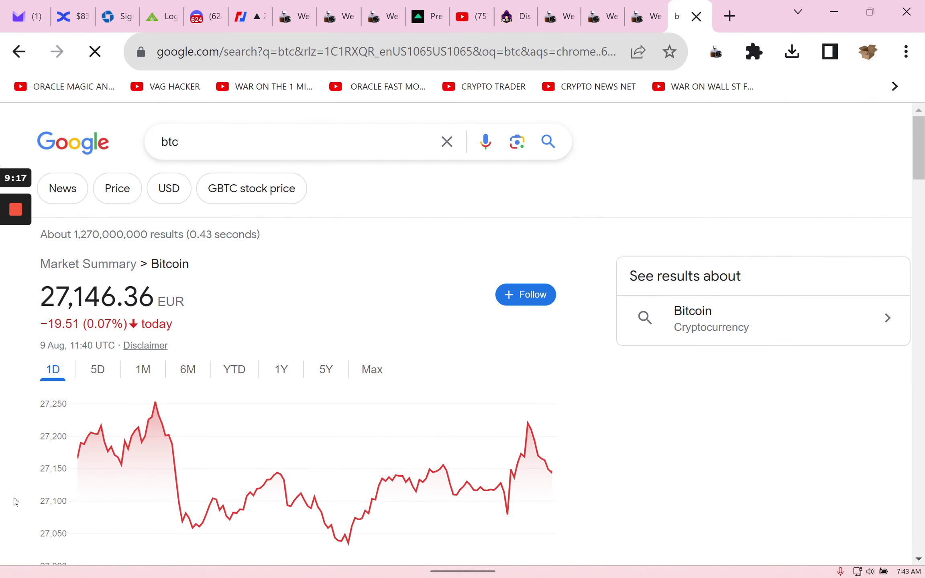
- Enter 995 EUR in the Bitcoin converter to see 0.037 BTC, then play the 'spread your money' video in Media Player
scroll(360, 405, "down", 6)
left_click(363, 283)
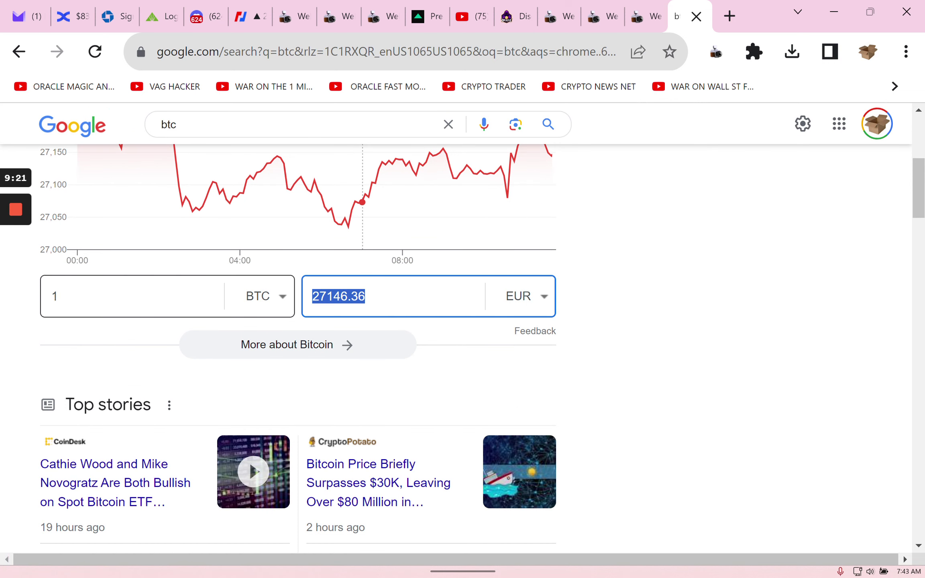
type("995")
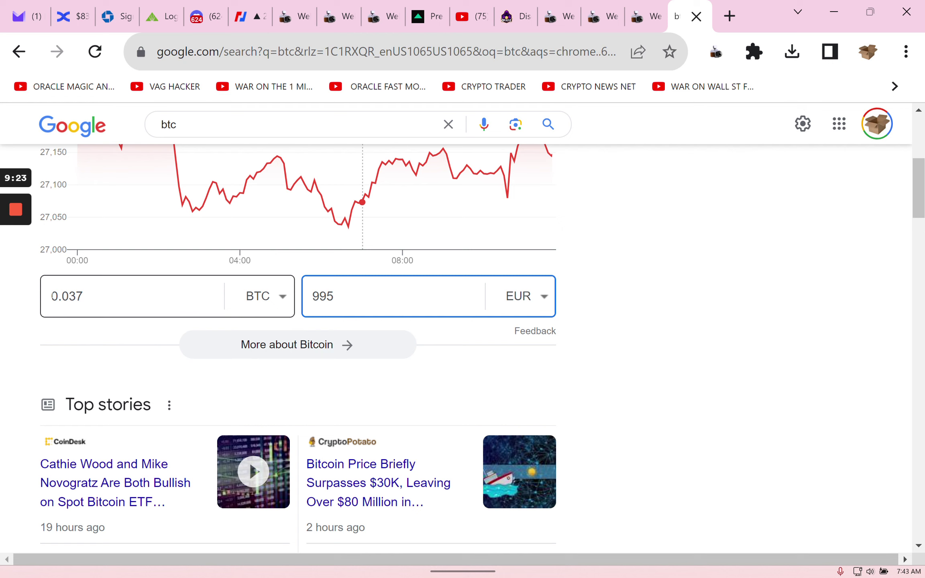
left_click(82, 296)
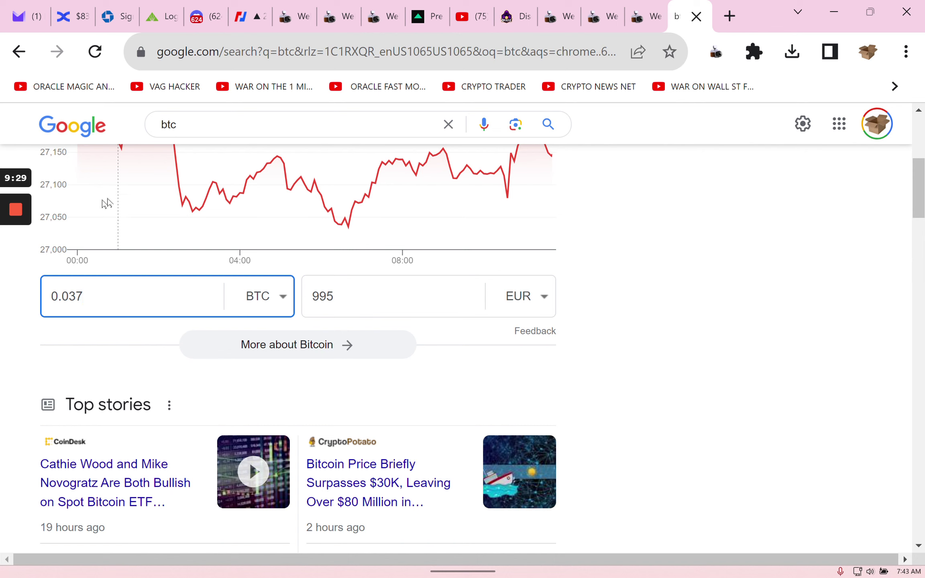
mouse_move(15, 292)
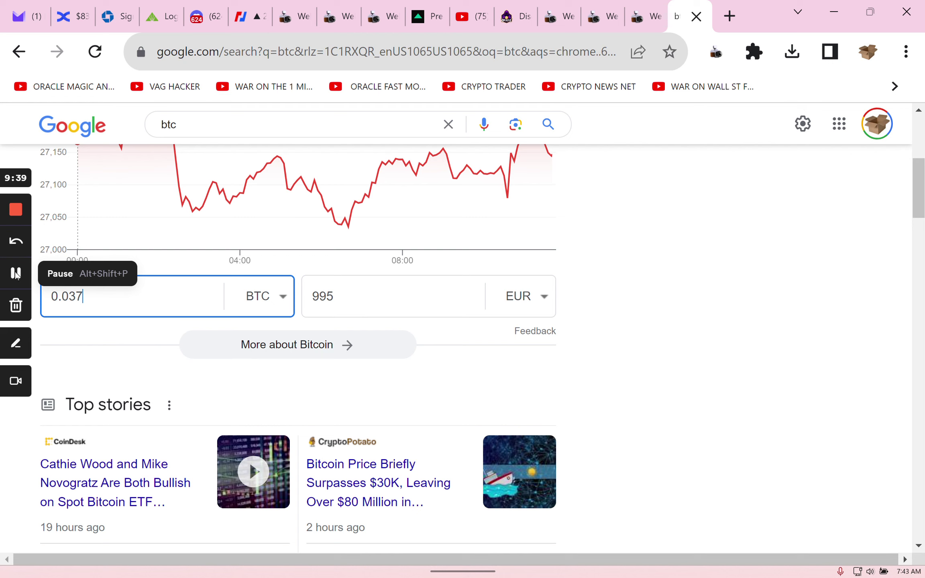
left_click(16, 273)
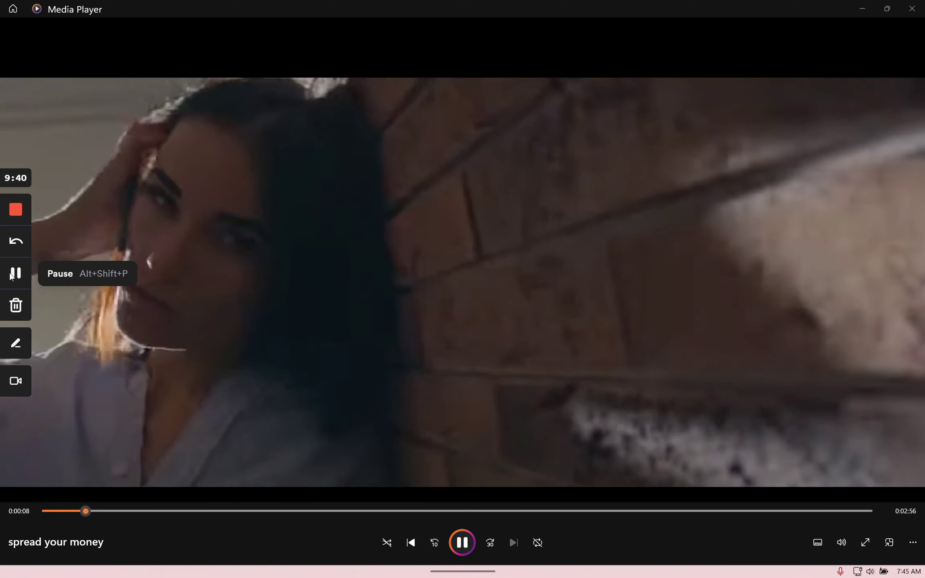